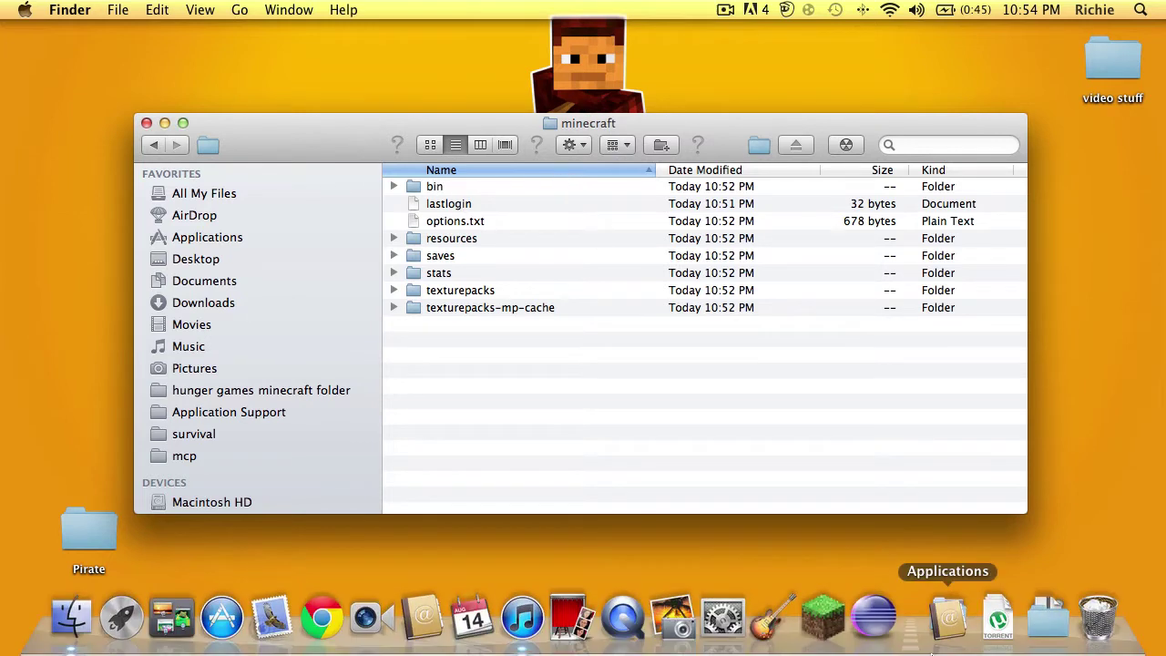
Launch Minecraft, log in to the title screen and quit the game, twice
click(819, 619)
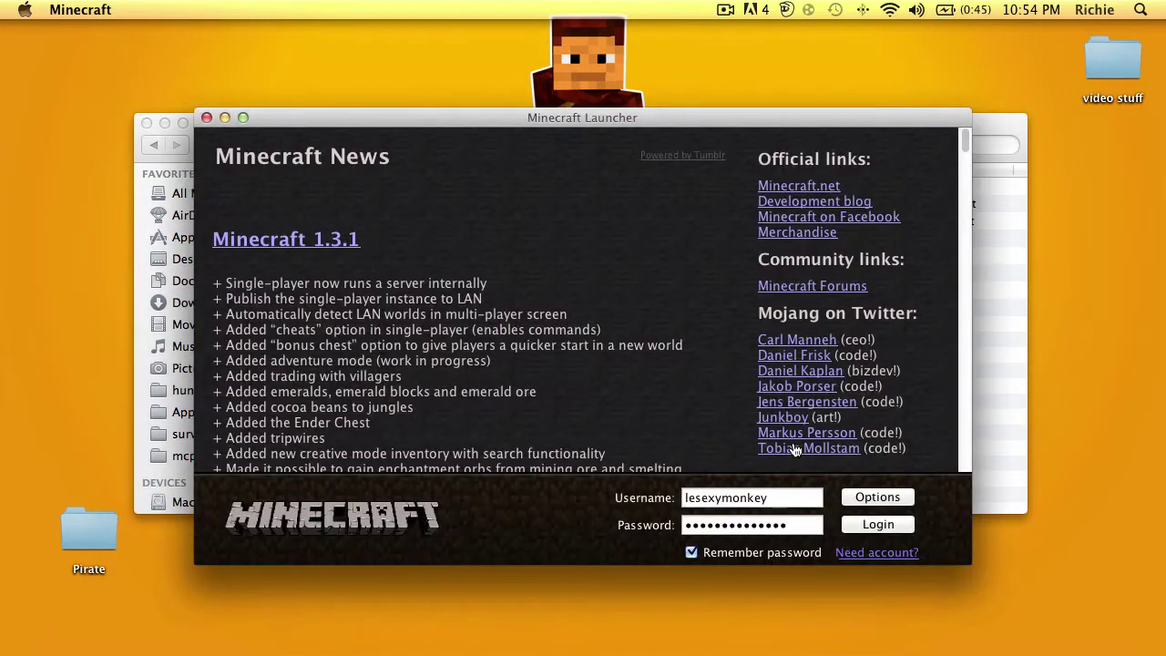
click(870, 527)
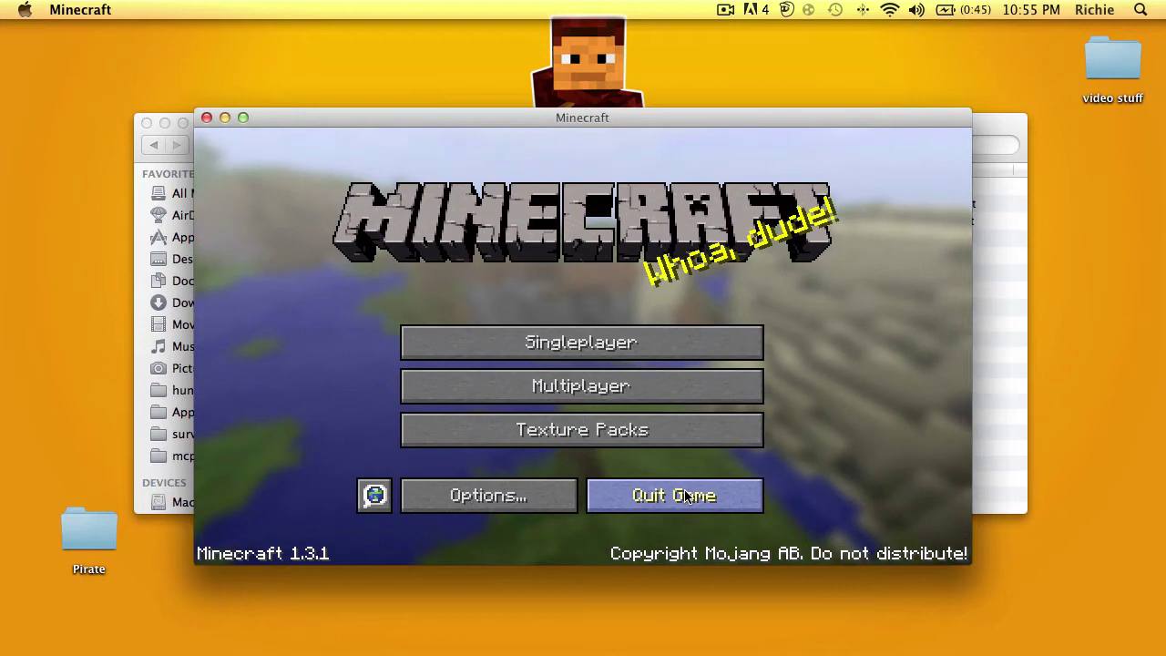
click(684, 496)
mouse_move(809, 648)
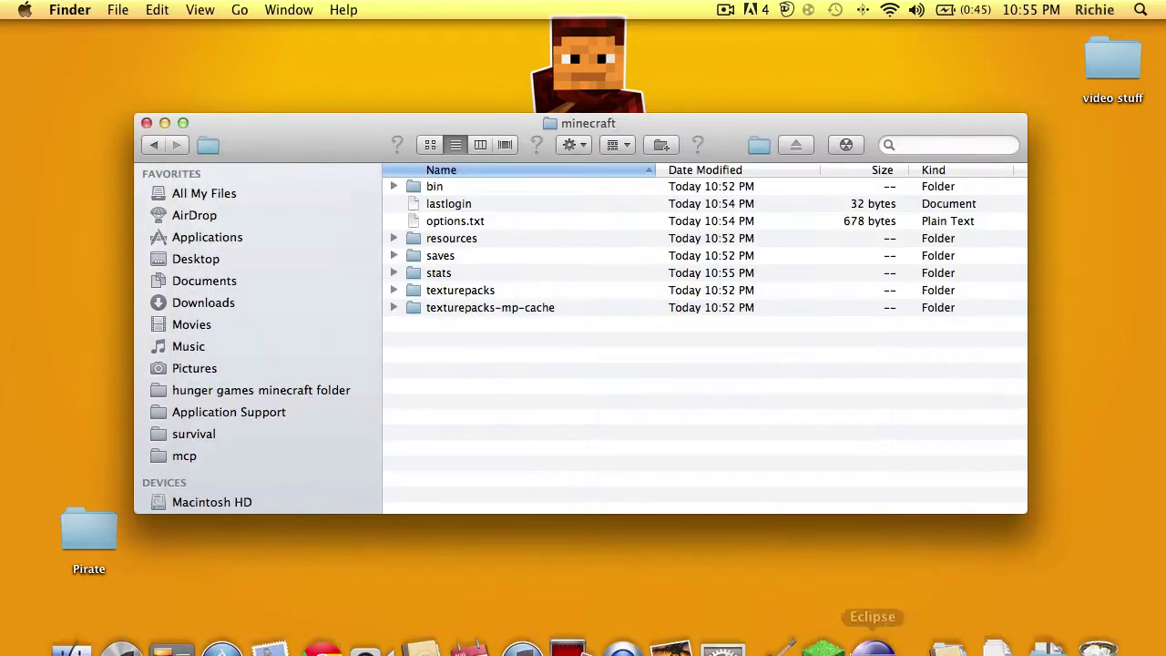
click(822, 644)
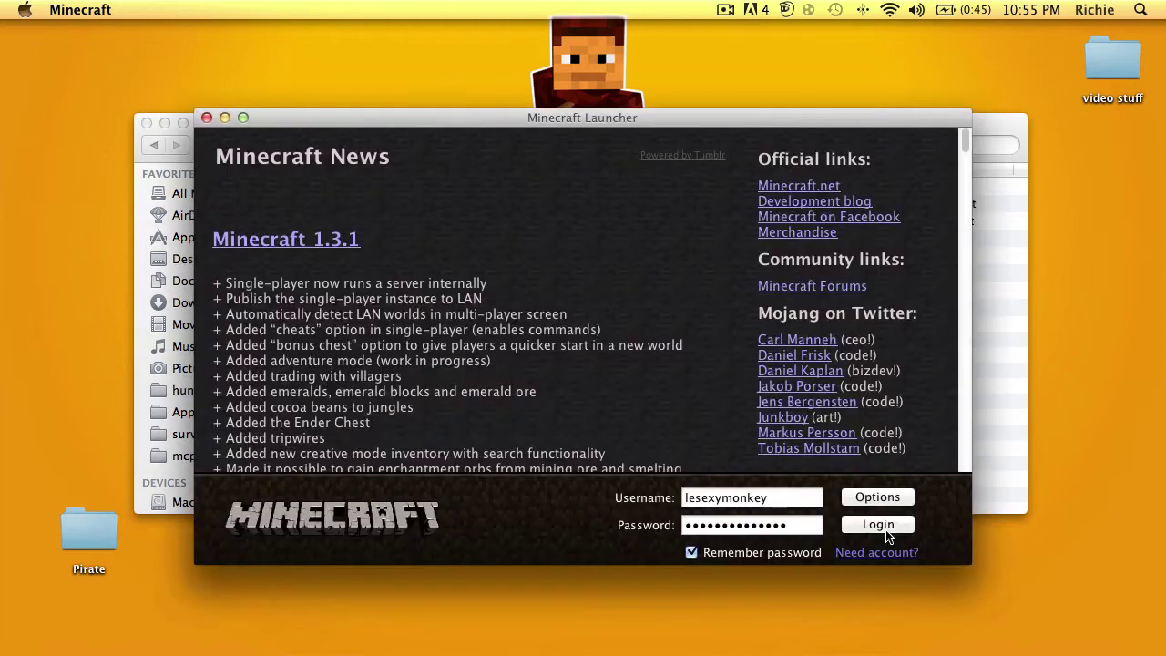
click(878, 525)
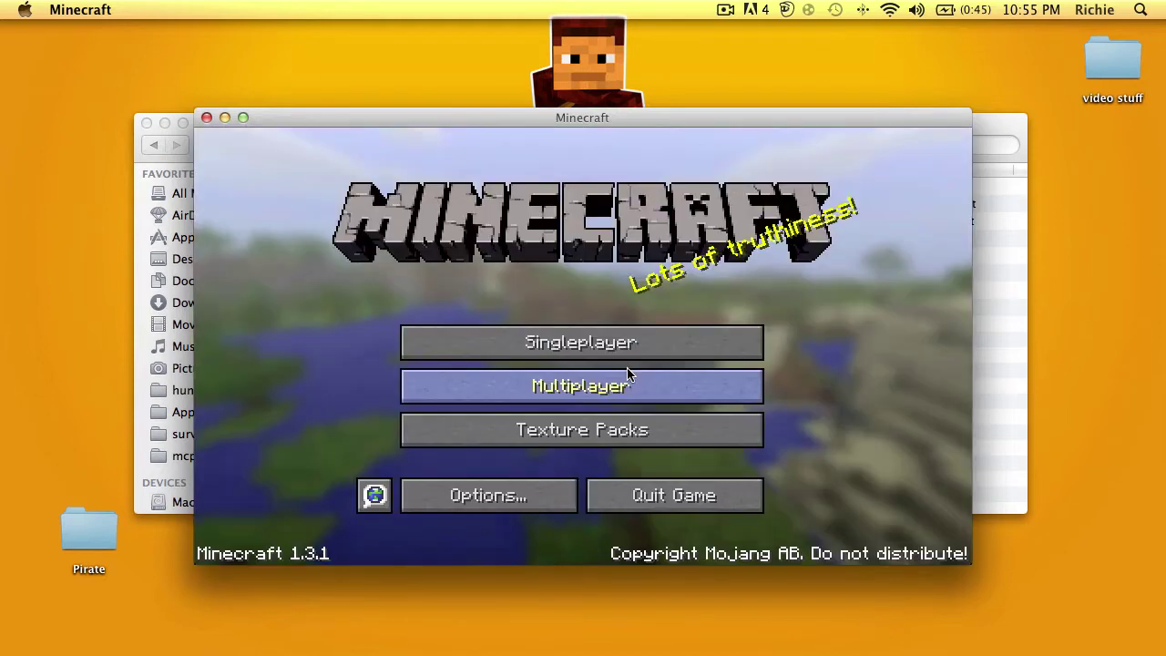
click(689, 492)
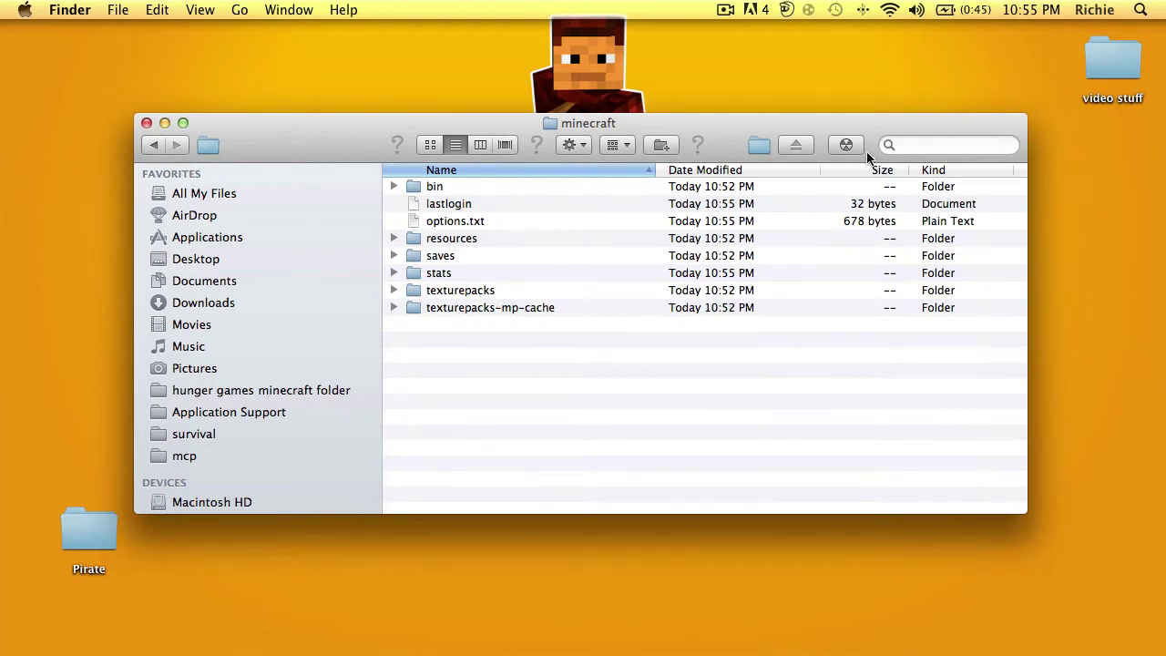
Nudge the Finder window up and open the bin folder inside minecraft
drag(781, 121, 777, 111)
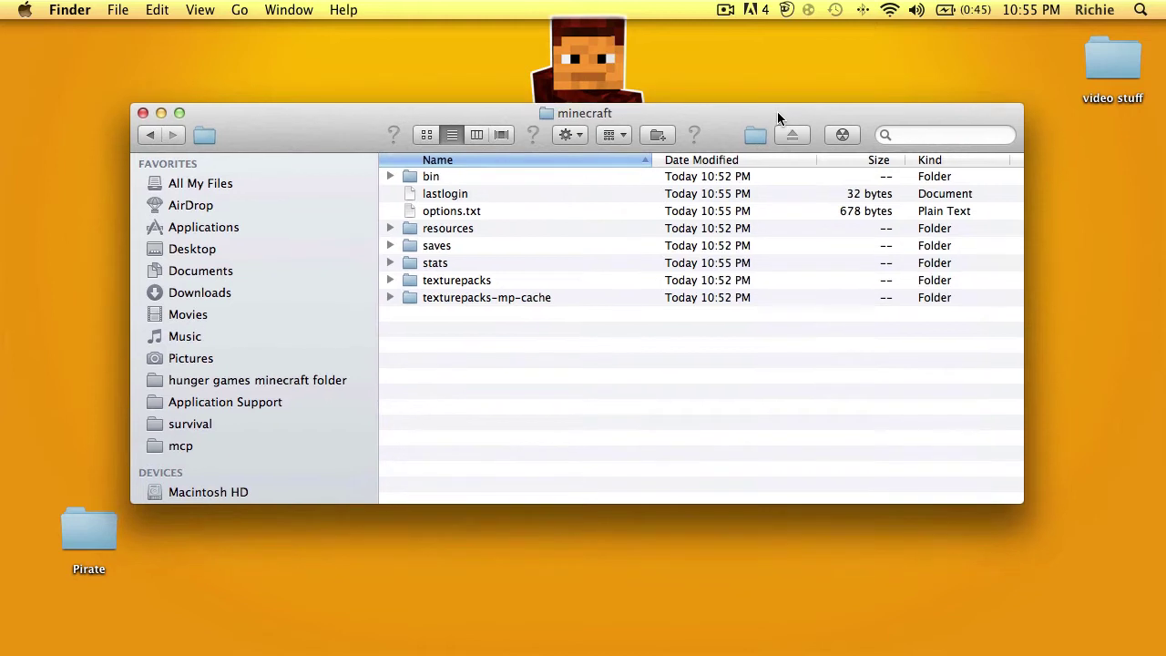
click(641, 177)
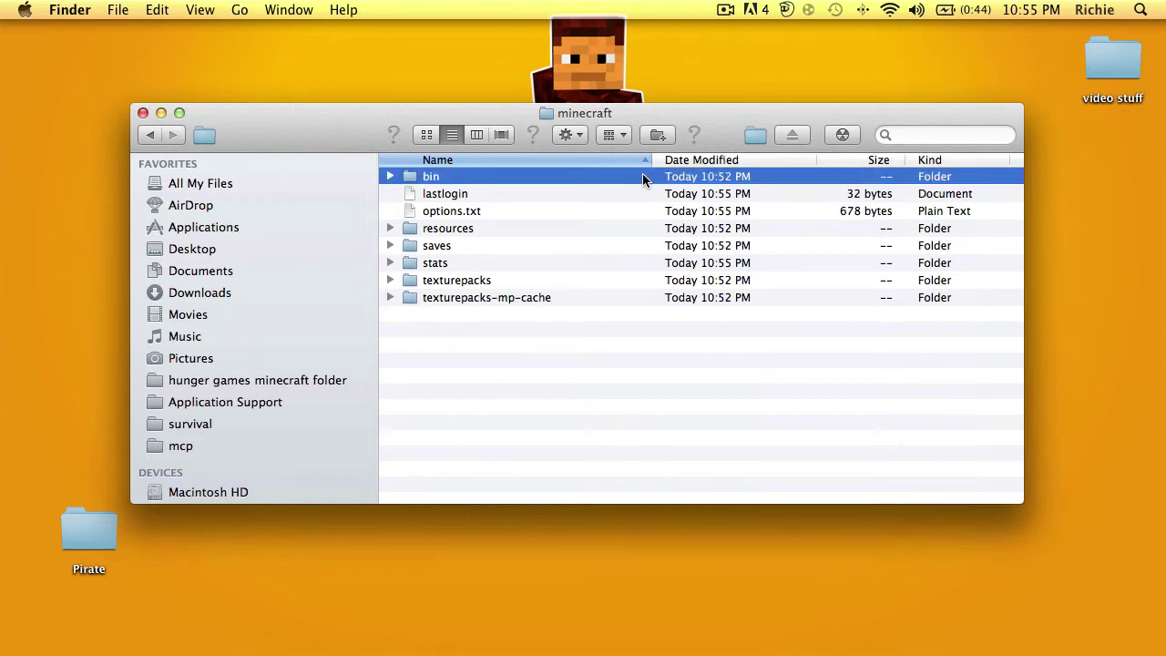
double_click(643, 178)
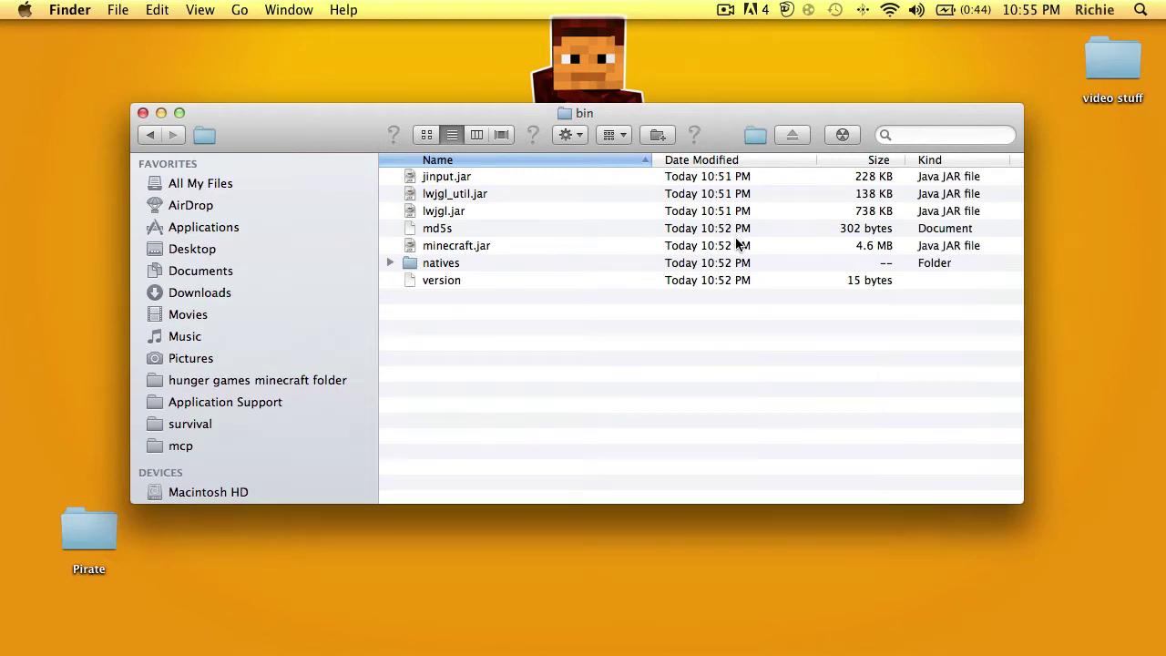
key(super+bracketleft)
click(429, 176)
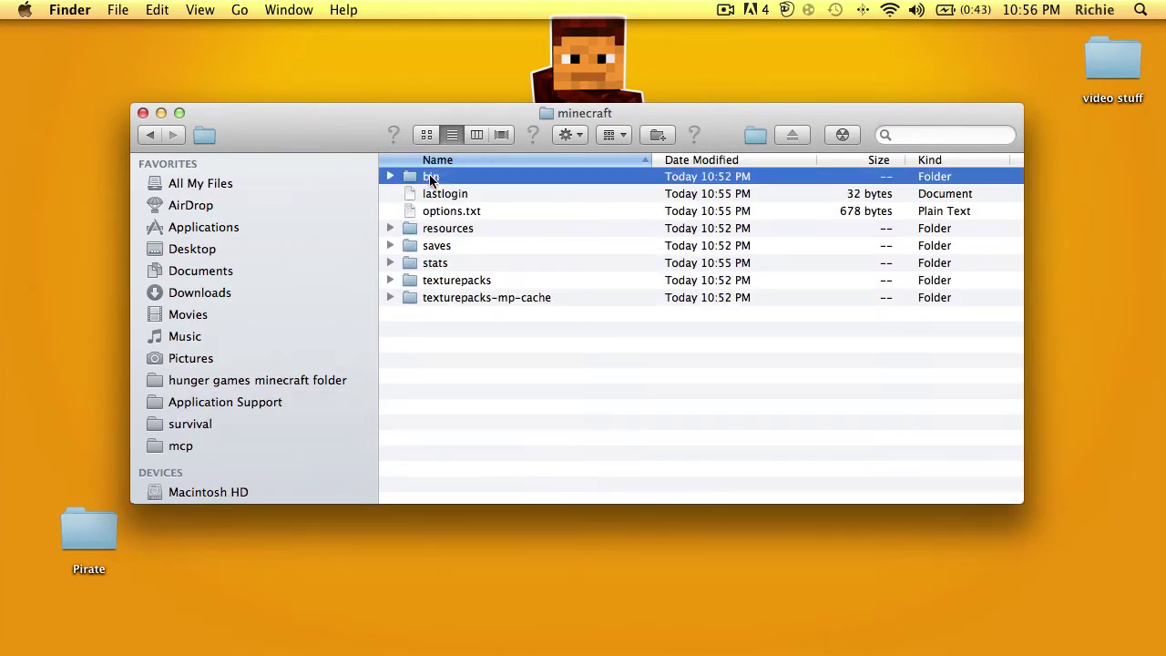
double_click(429, 177)
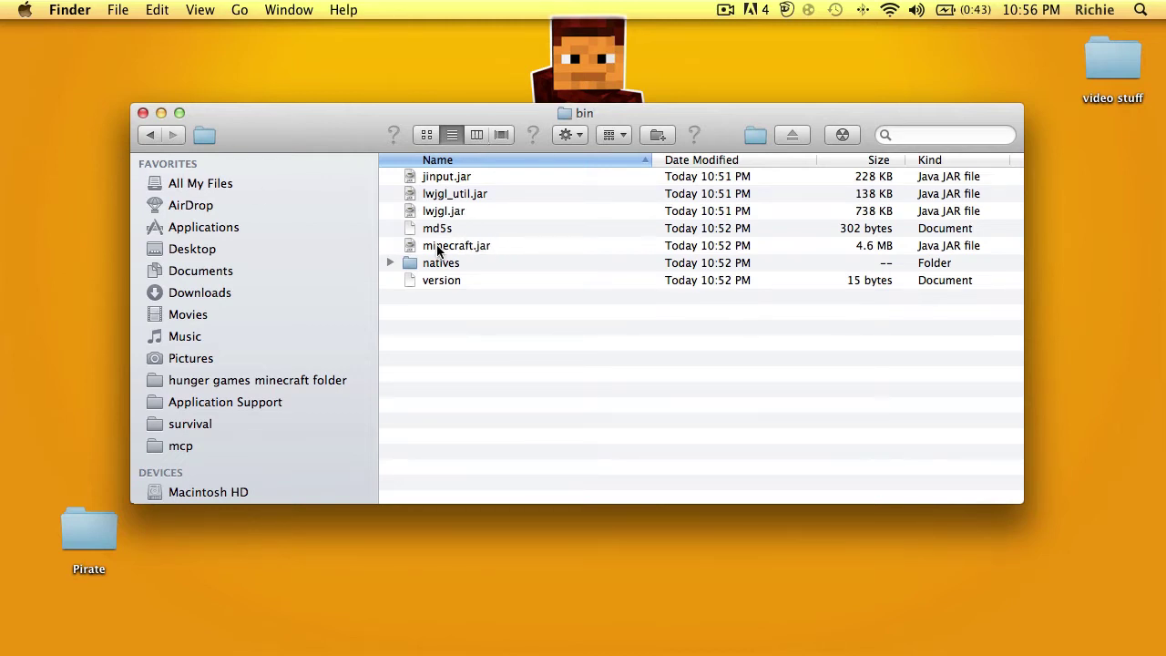
Rename minecraft.jar to minecraft.jar.zip
click(490, 246)
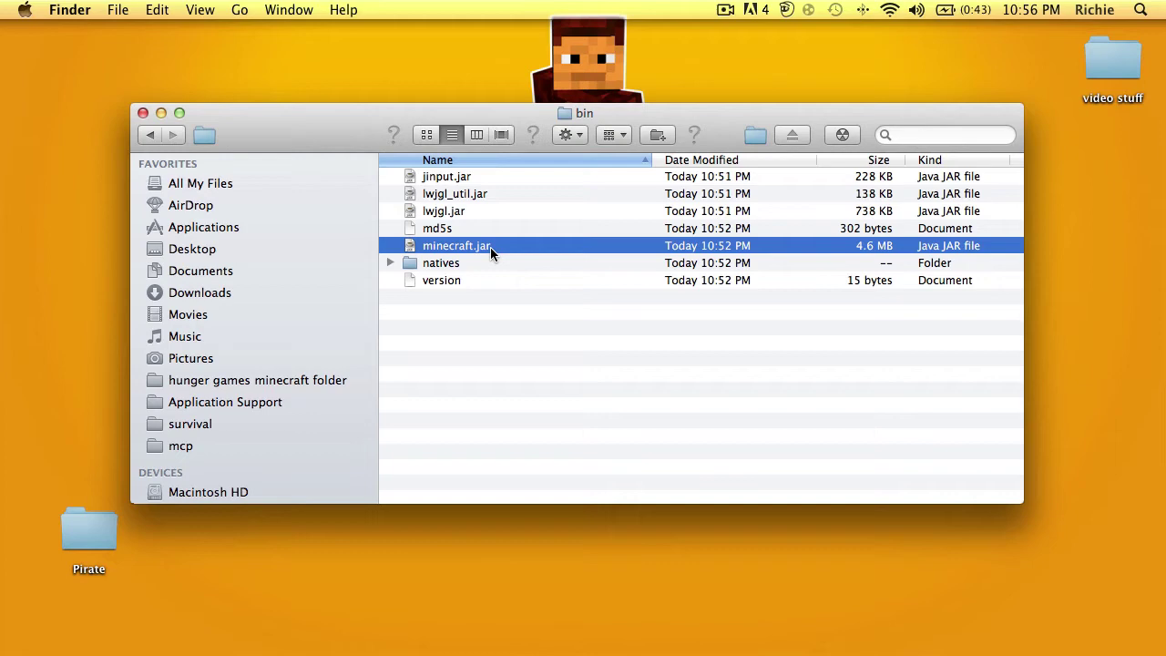
key(Return)
key(Right)
text(.zip)
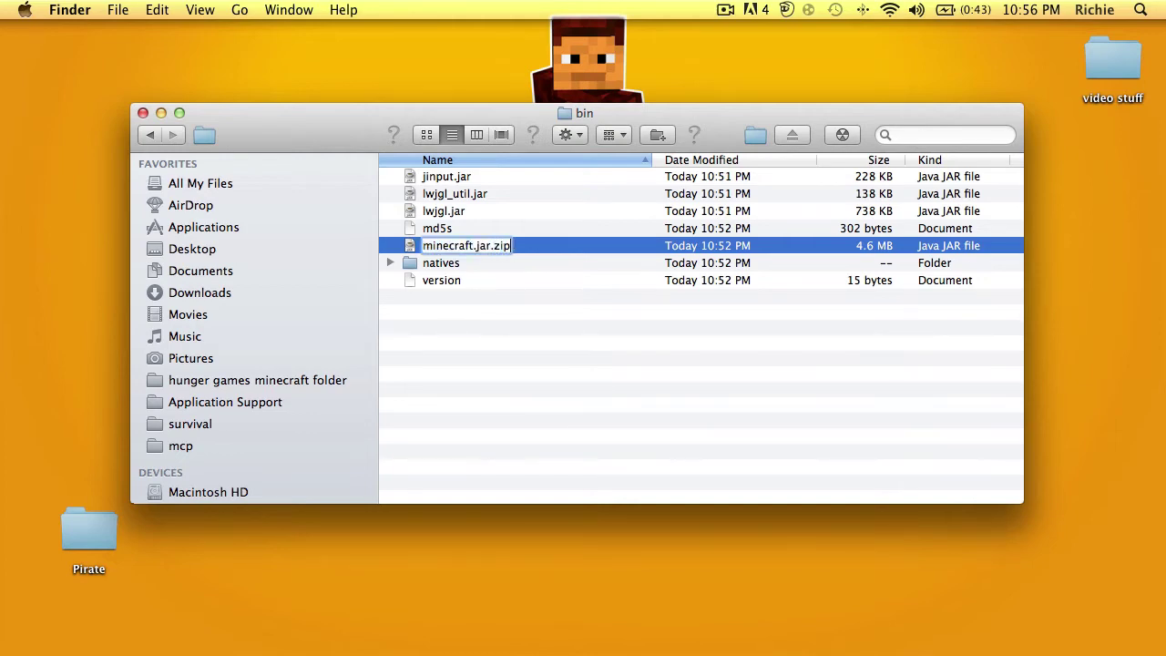
key(Return)
key(Return)
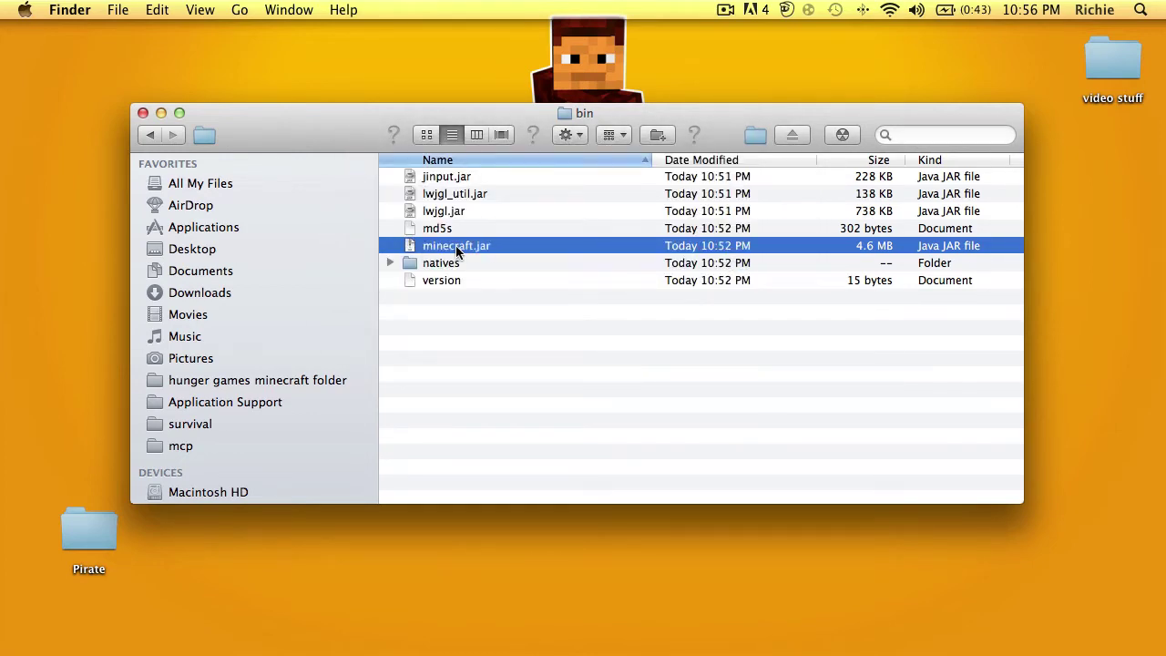
Expand minecraft.jar.zip into a folder and trash the leftover zip
double_click(456, 245)
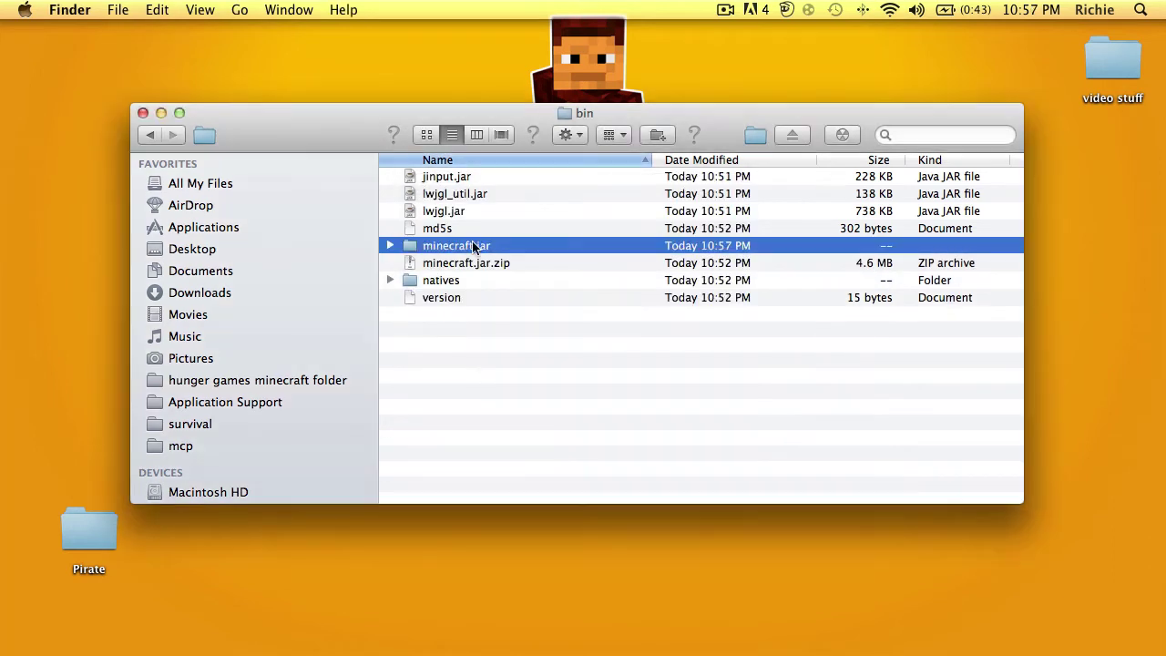
click(479, 262)
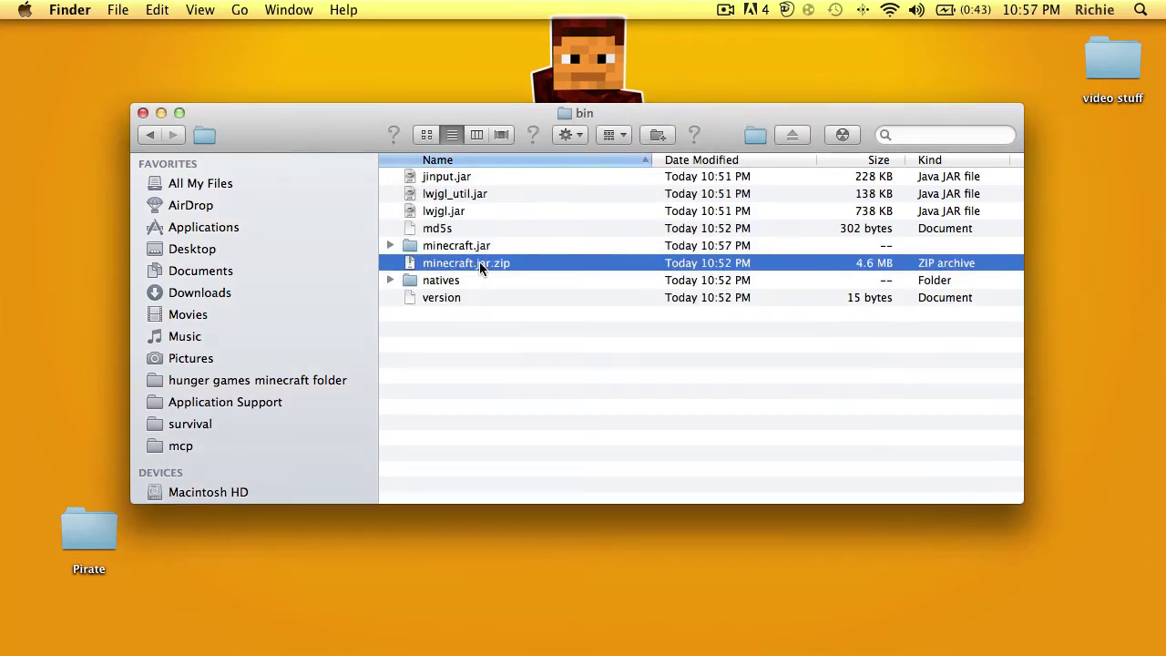
key(super+BackSpace)
Open the extracted minecraft.jar folder and jump to the title folder by name
double_click(483, 245)
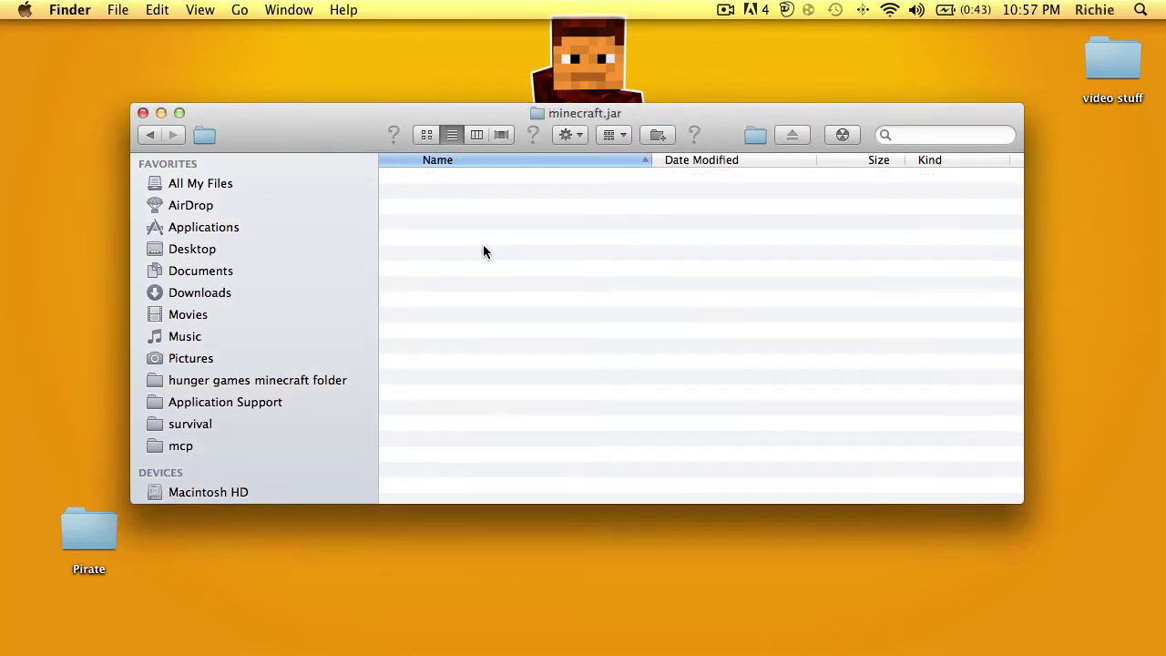
text(meta)
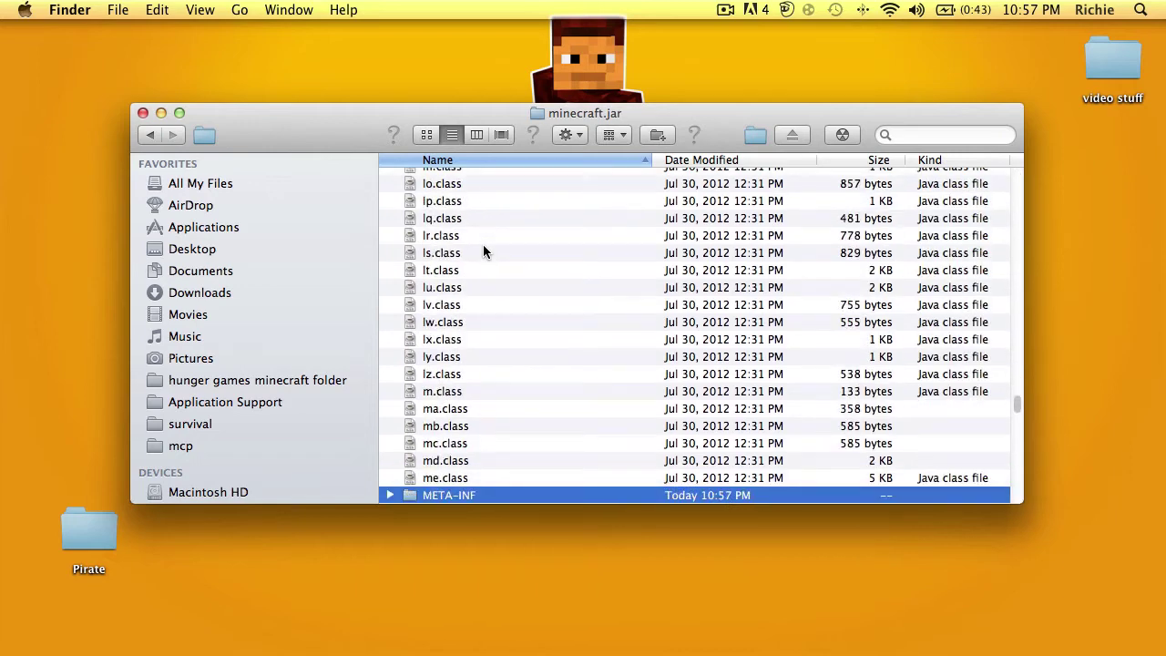
scroll(481, 478, down, 1)
scroll(493, 295, down, 3)
click(487, 272)
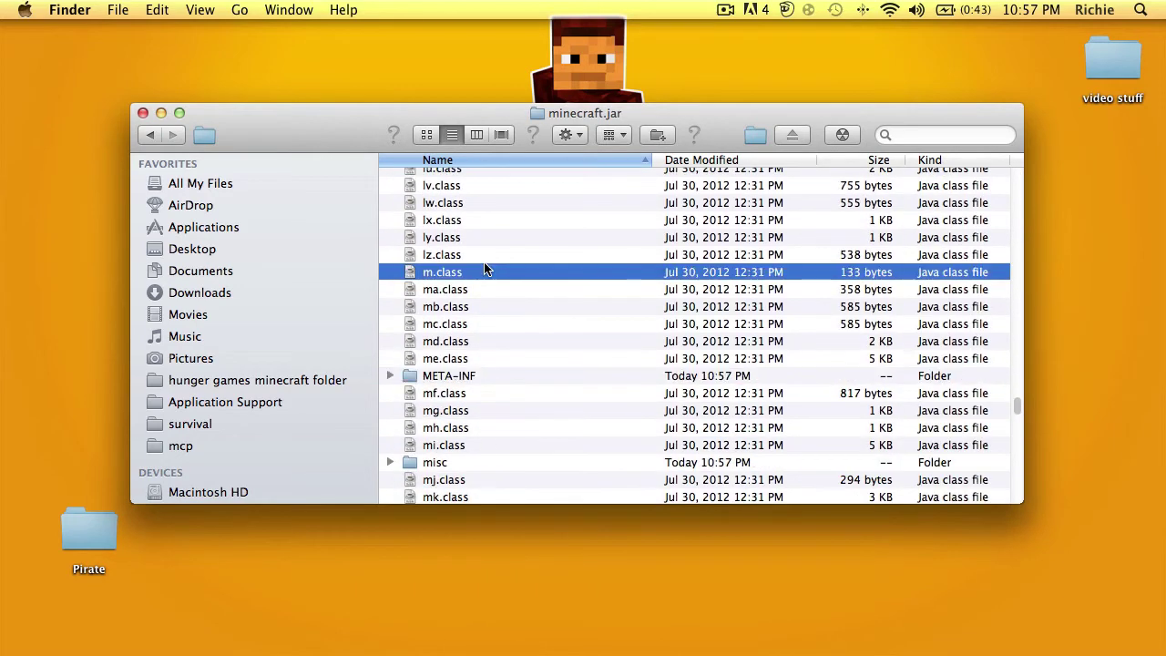
text(title)
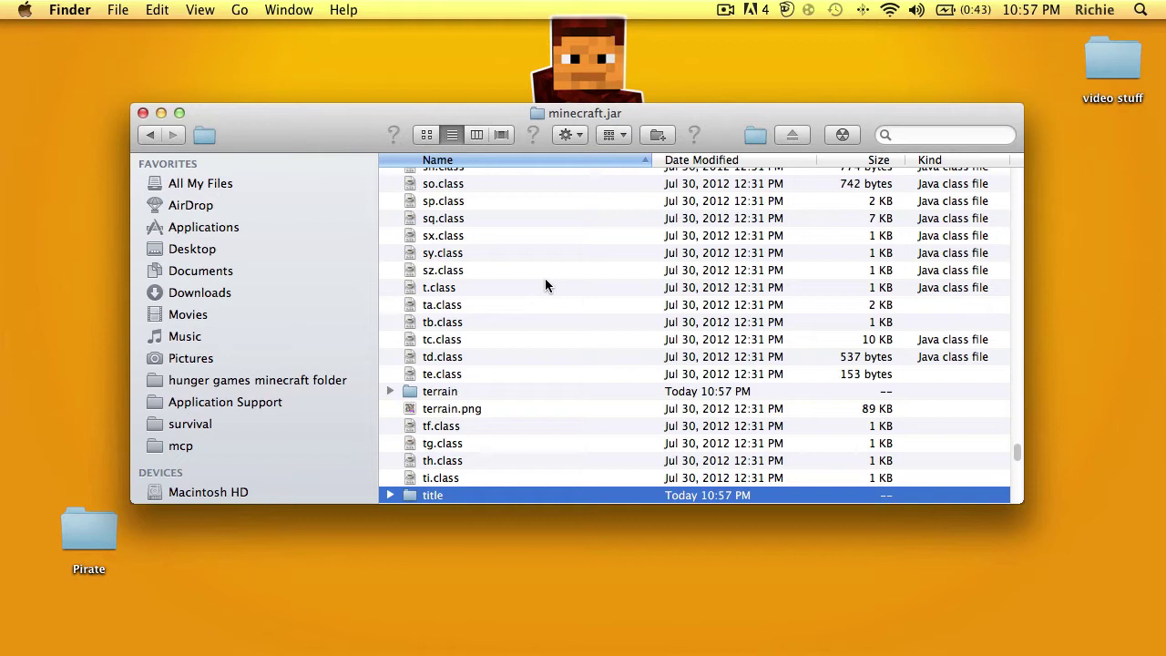
Open the title folder and Quick Look mclogo.png, mojang.png and credits.txt
double_click(483, 495)
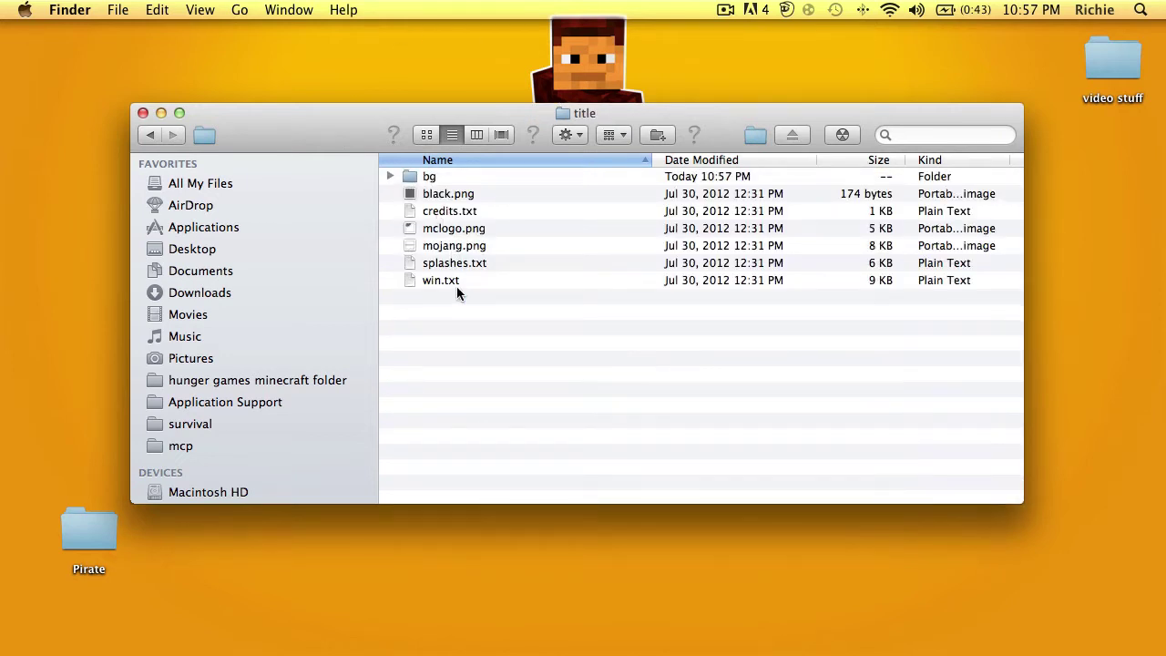
click(436, 228)
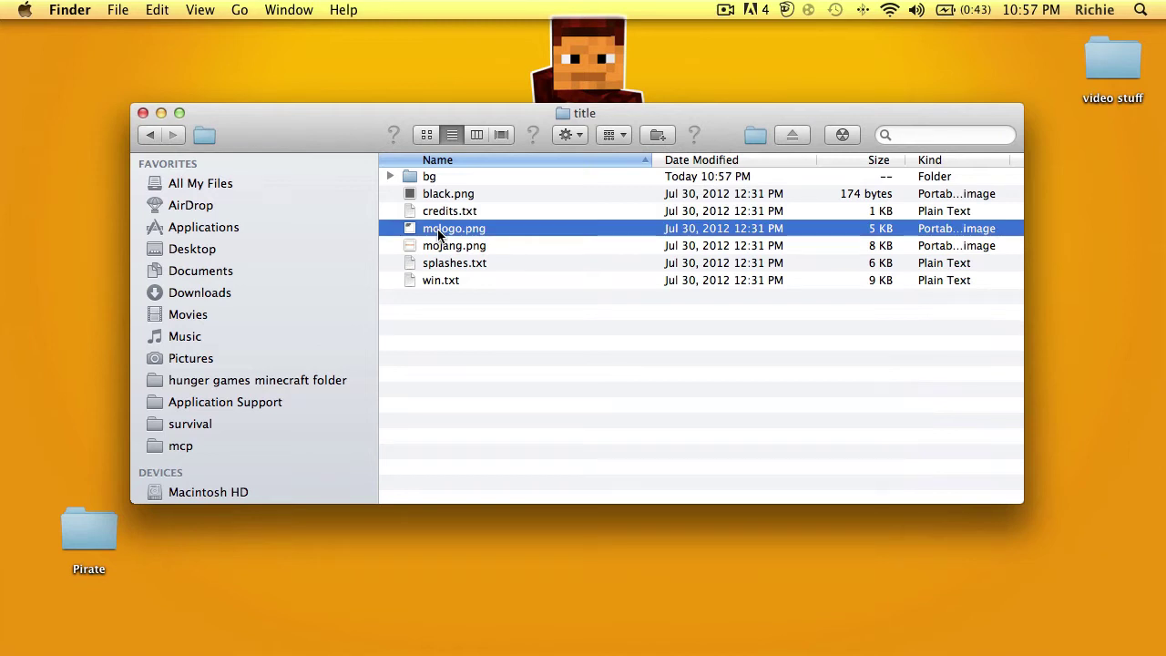
key(space)
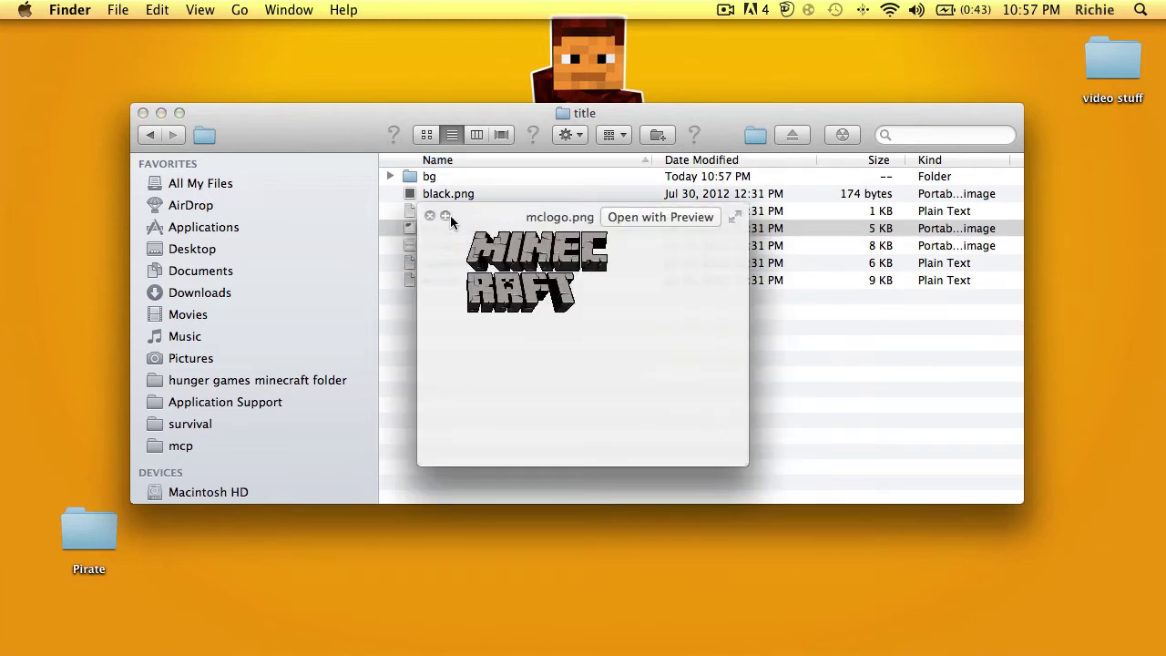
key(Down)
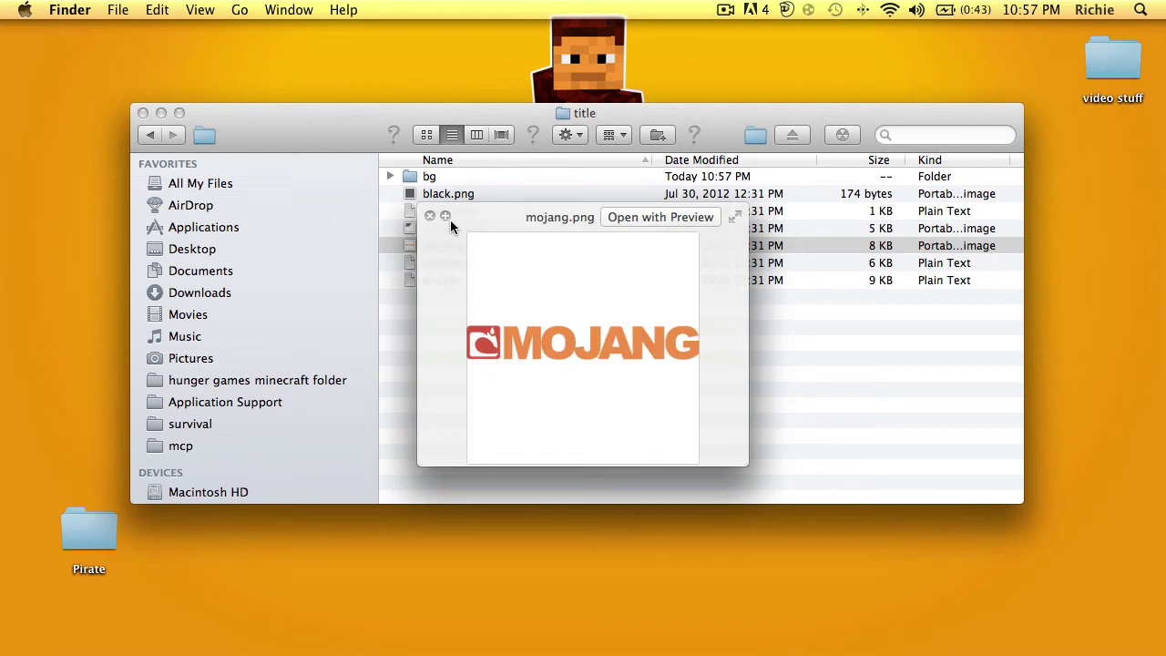
key(Up)
key(Up)
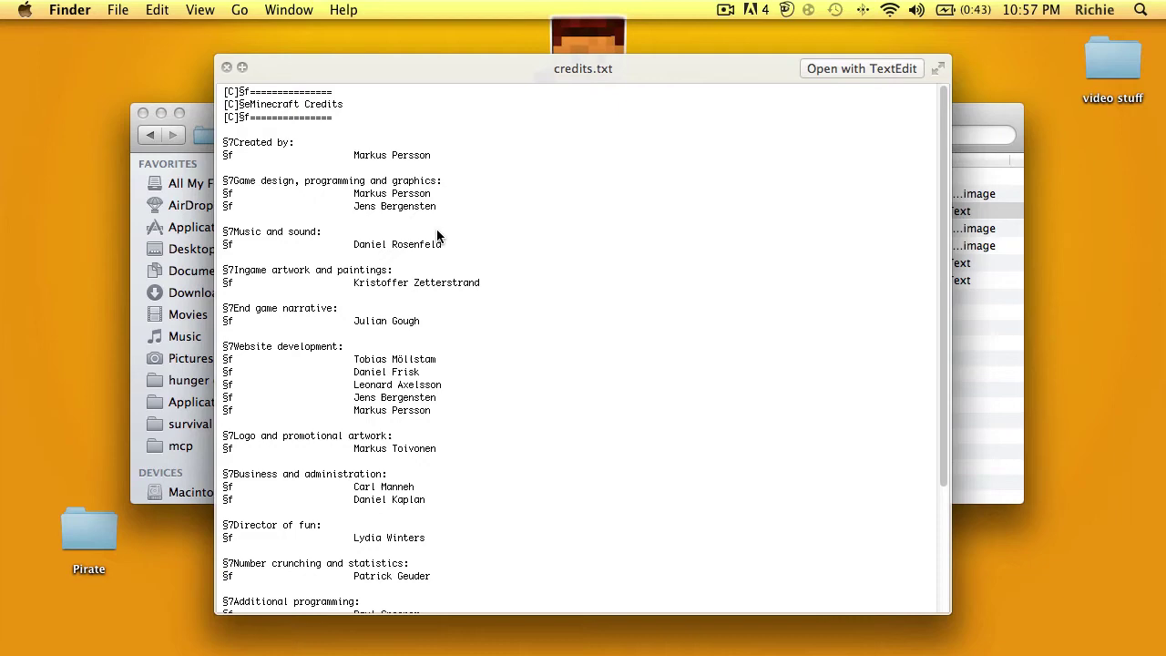
scroll(437, 292, down, 1)
scroll(369, 303, up, 1)
scroll(369, 304, down, 1)
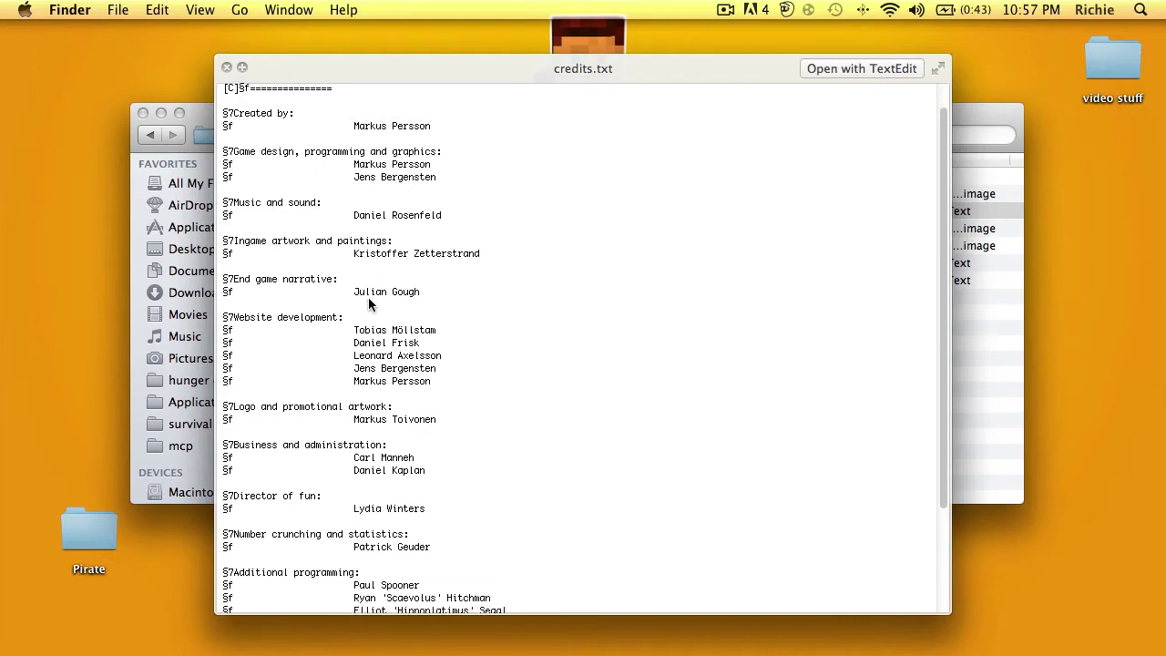
scroll(368, 301, down, 5)
Preview win.txt and scroll to its closing lines, then refocus the file list
key(Down)
key(Down)
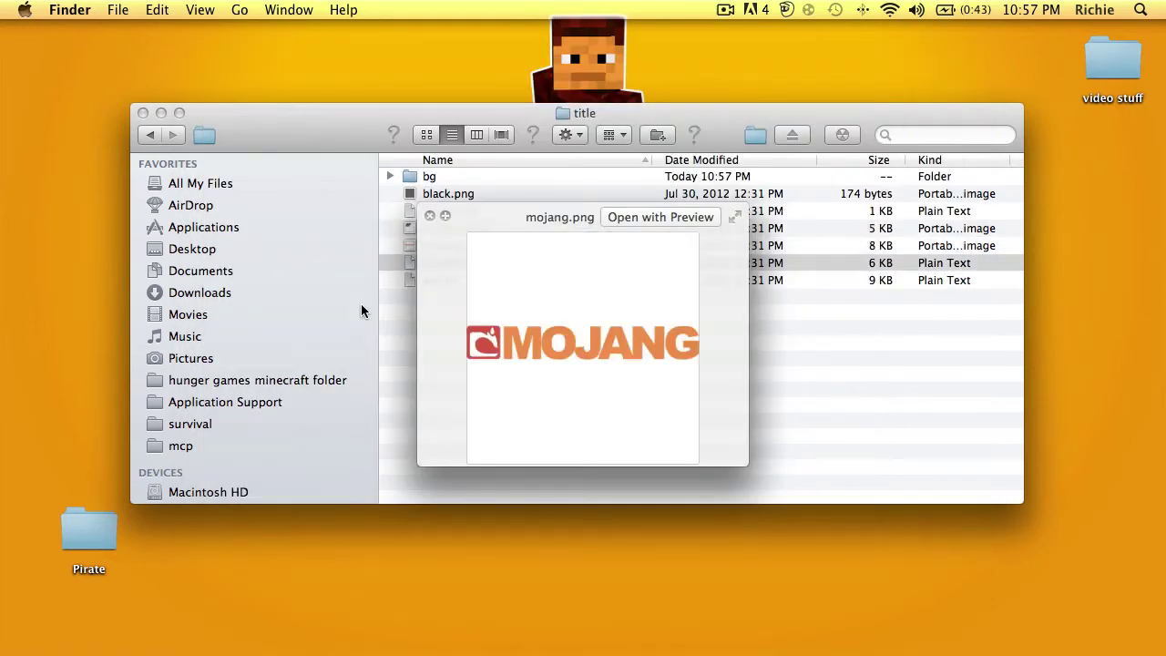
key(Down)
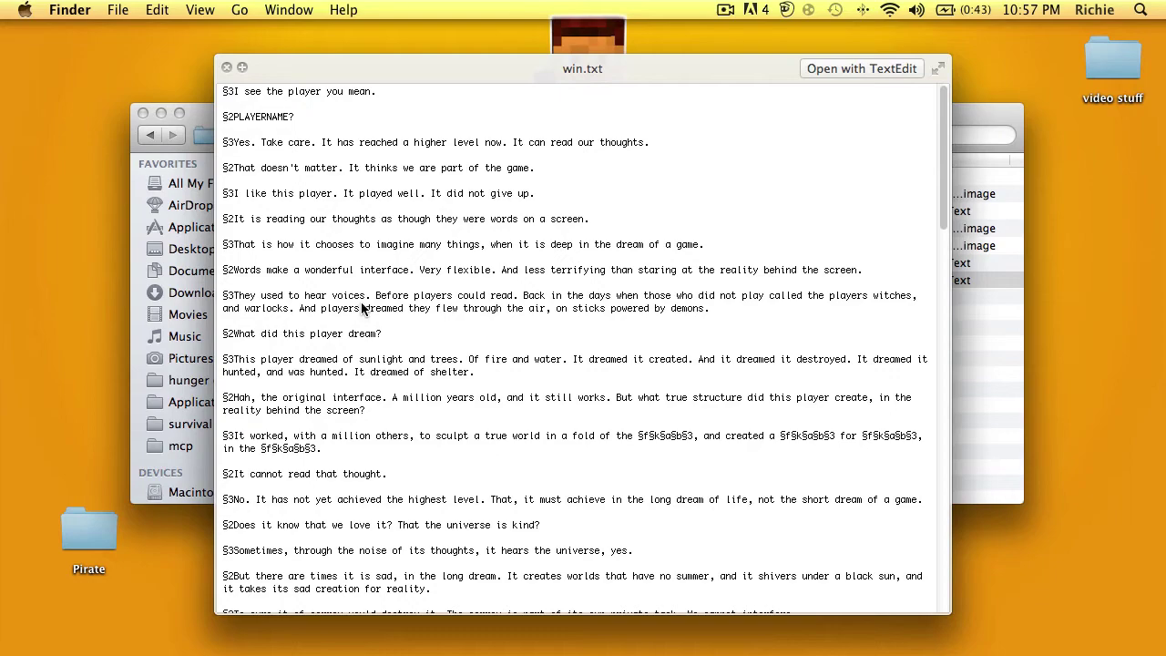
scroll(363, 310, down, 1)
scroll(368, 423, down, 1)
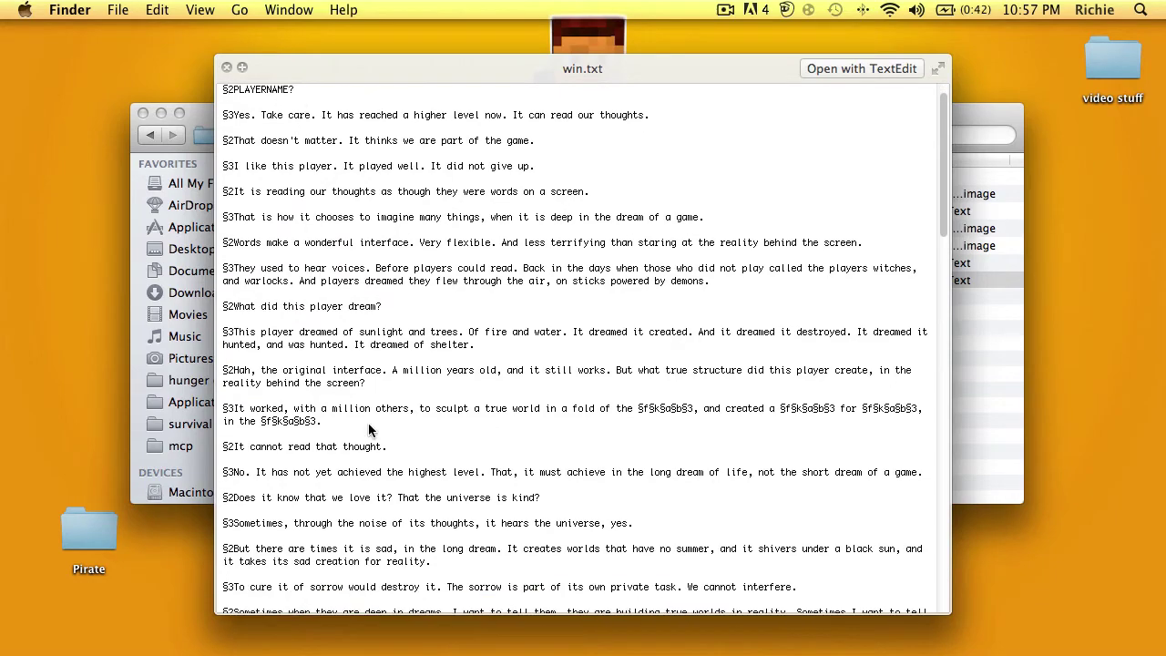
scroll(368, 422, down, 1)
scroll(478, 505, down, 8)
scroll(478, 505, down, 6)
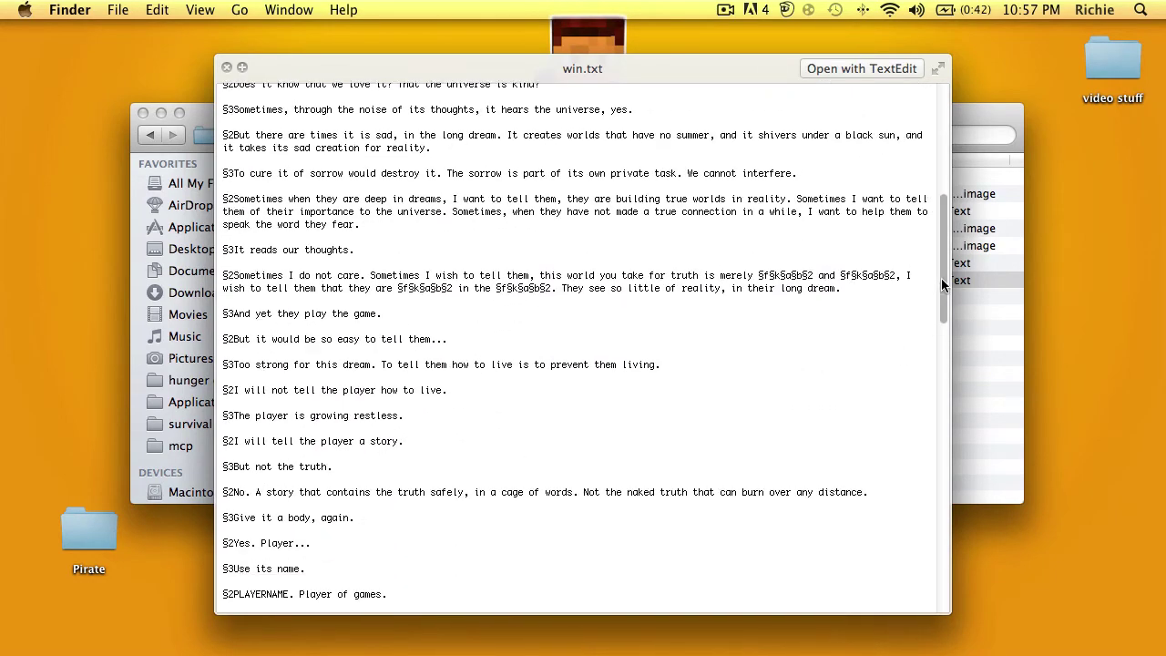
drag(942, 277, 948, 603)
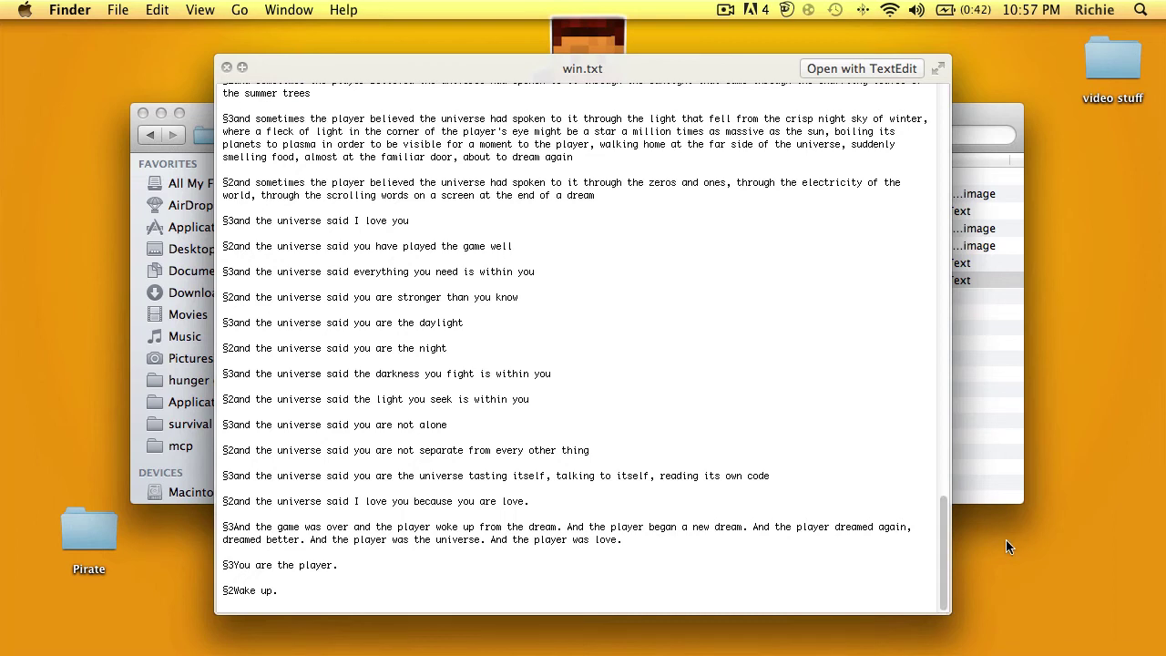
click(1006, 357)
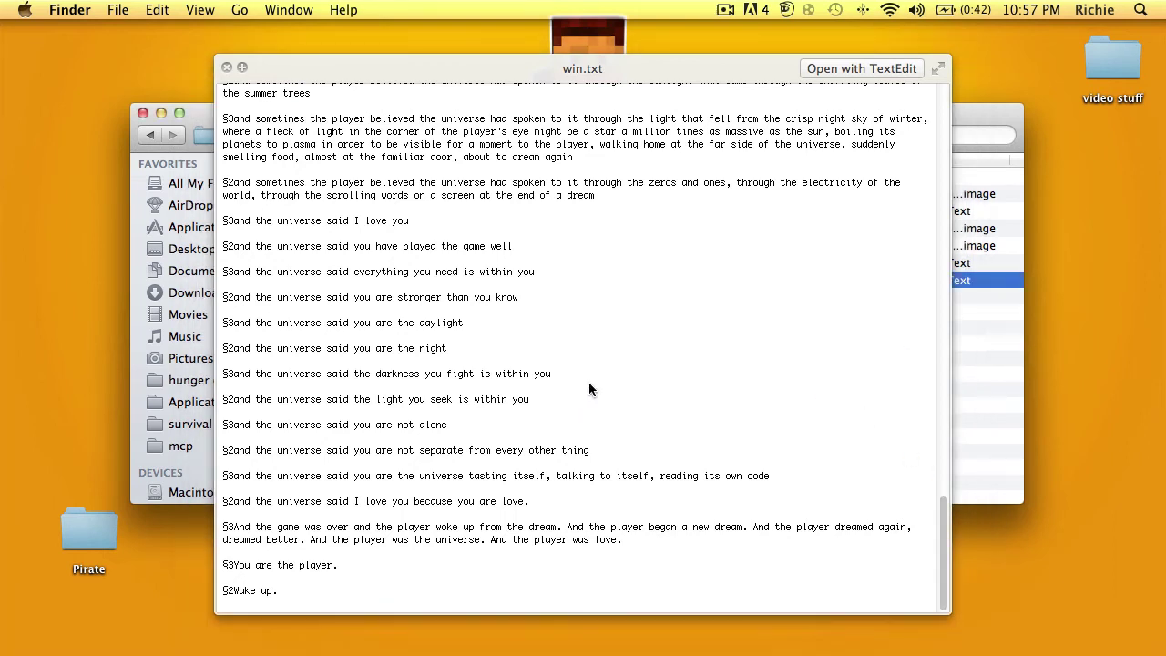
key(Up)
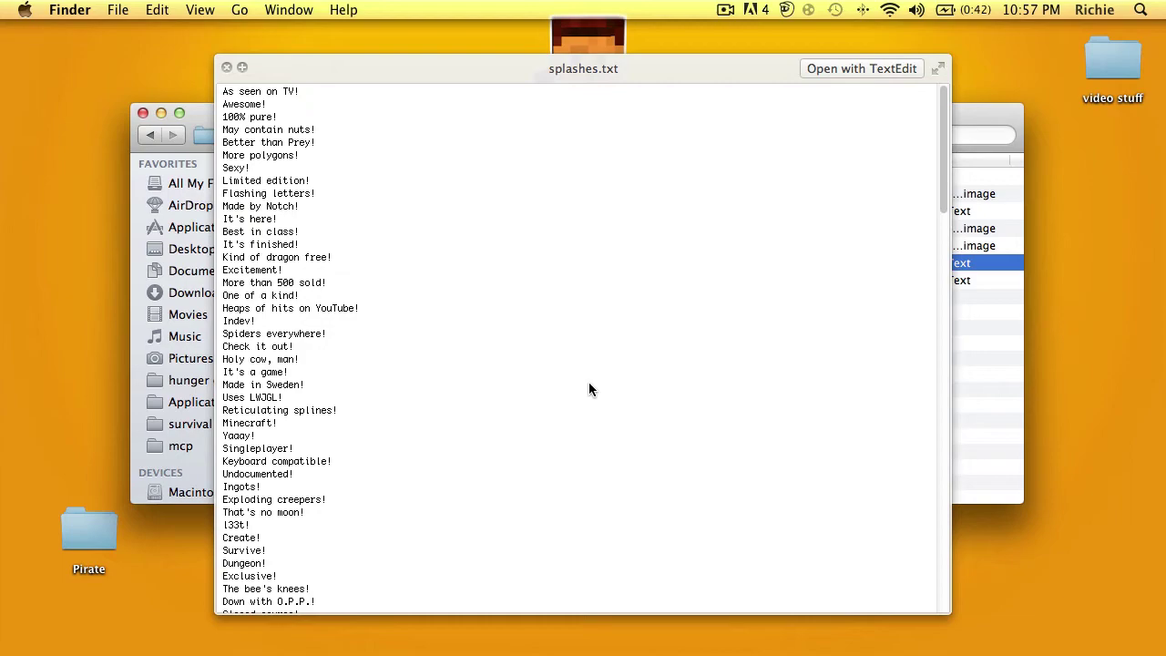
scroll(314, 288, down, 2)
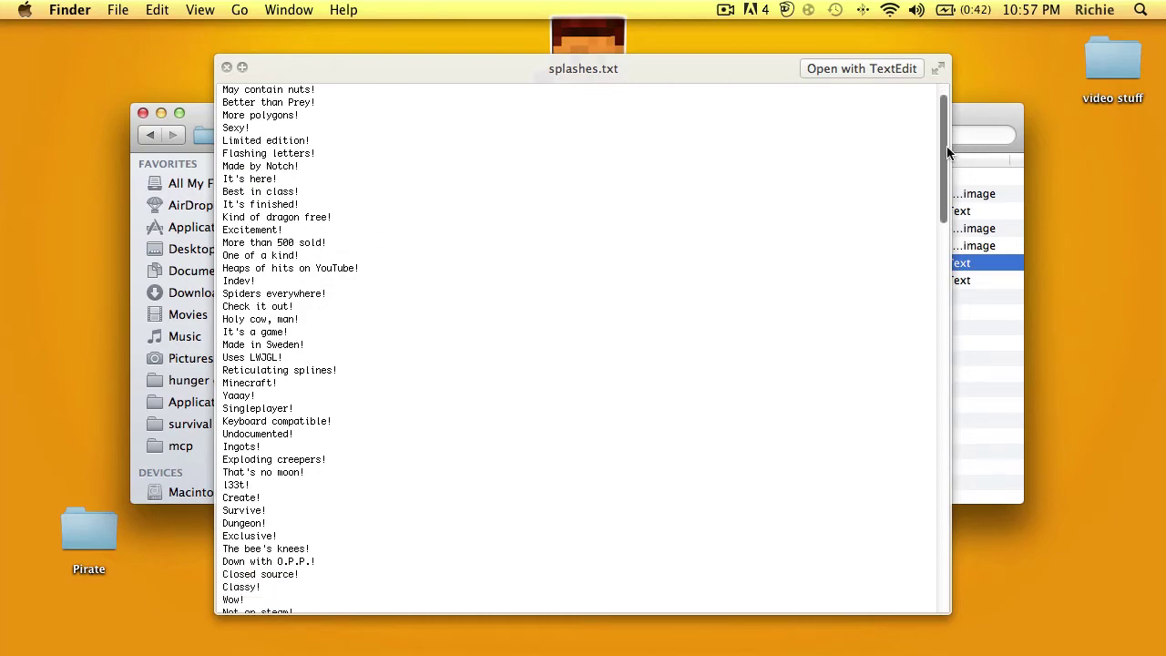
mouse_move(945, 146)
mouse_down()
mouse_move(942, 316)
mouse_move(914, 546)
mouse_move(651, 597)
mouse_up()
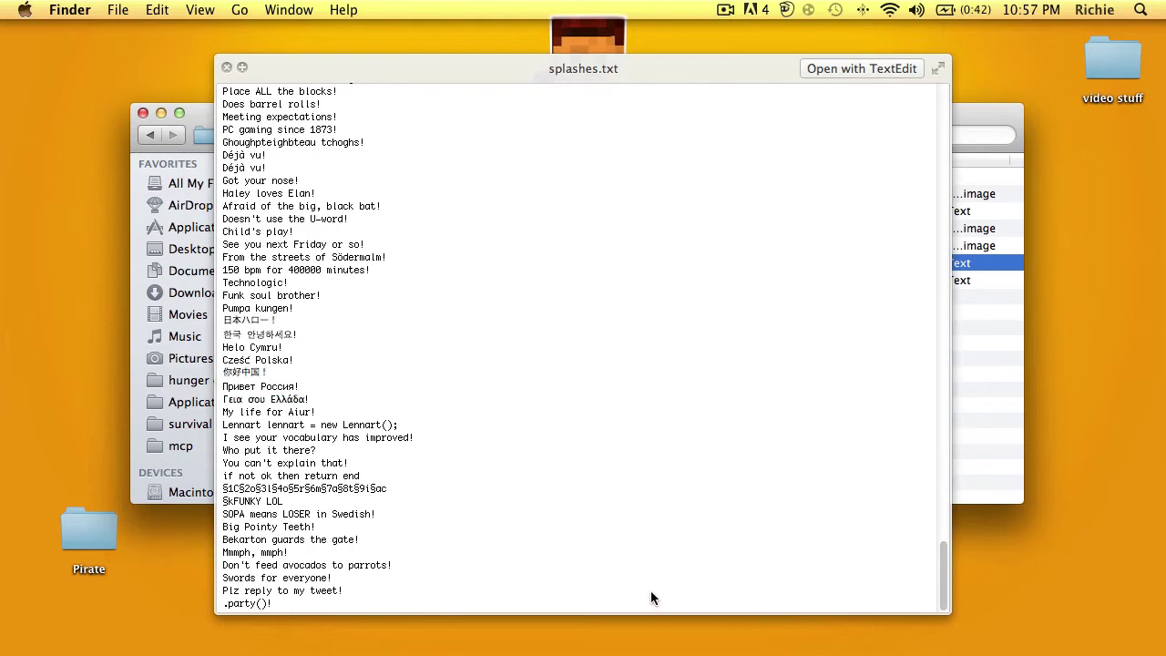
drag(440, 583, 418, 318)
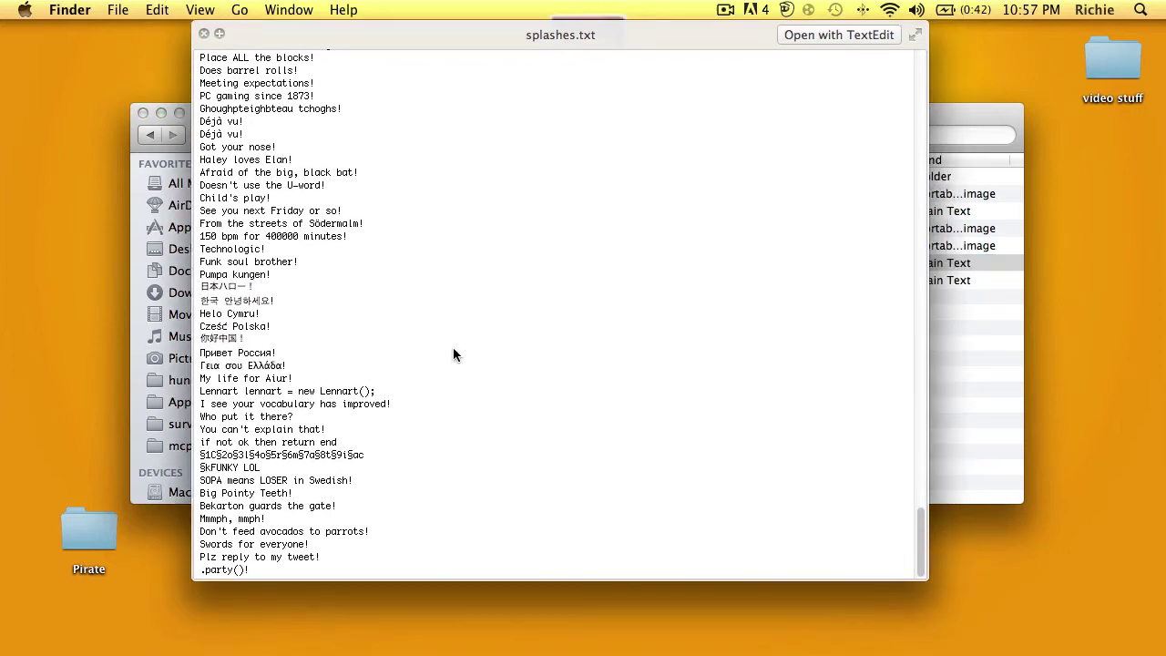
Open splashes.txt in TextEdit and rearrange its window beside the untitled note
click(818, 35)
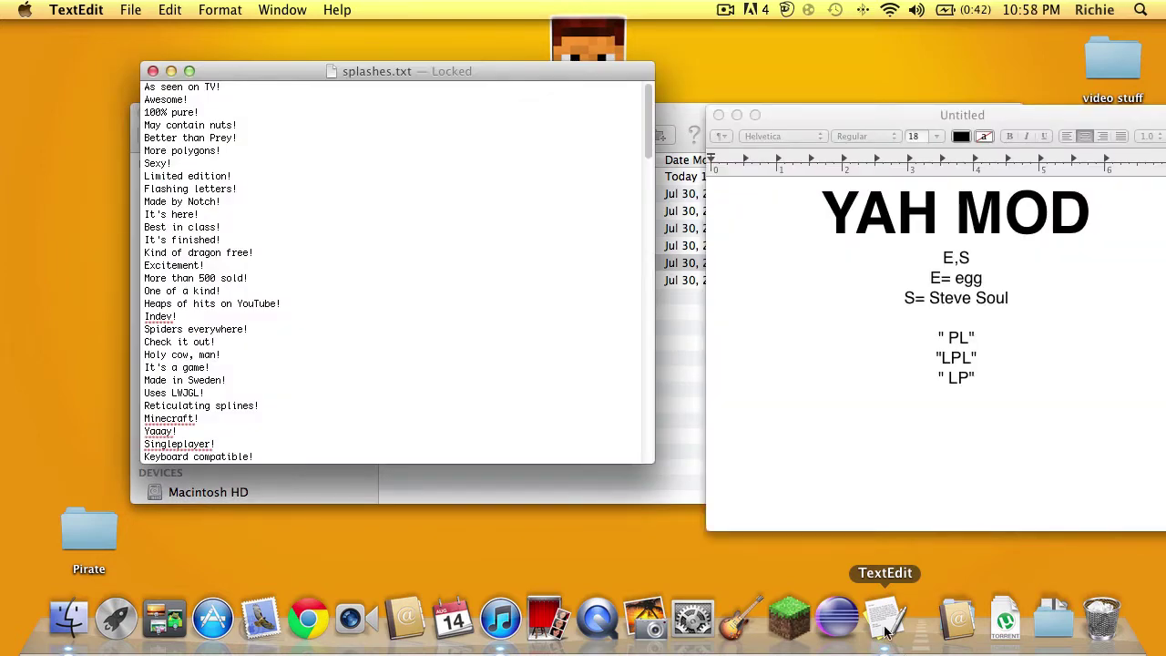
drag(847, 111, 840, 120)
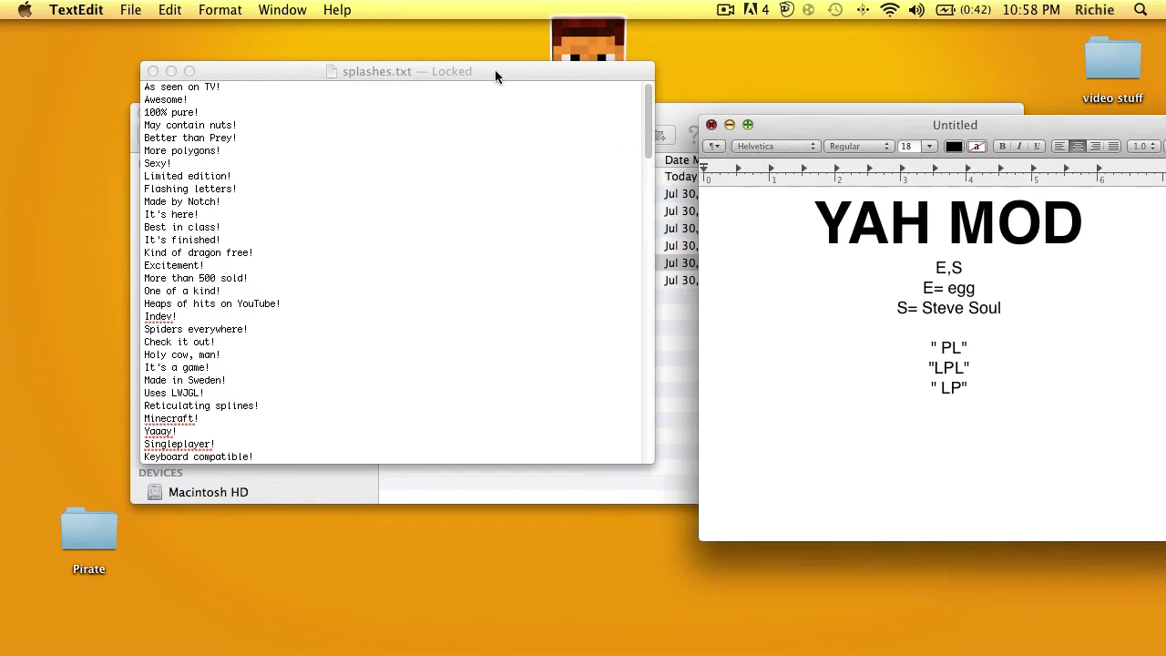
drag(492, 70, 439, 97)
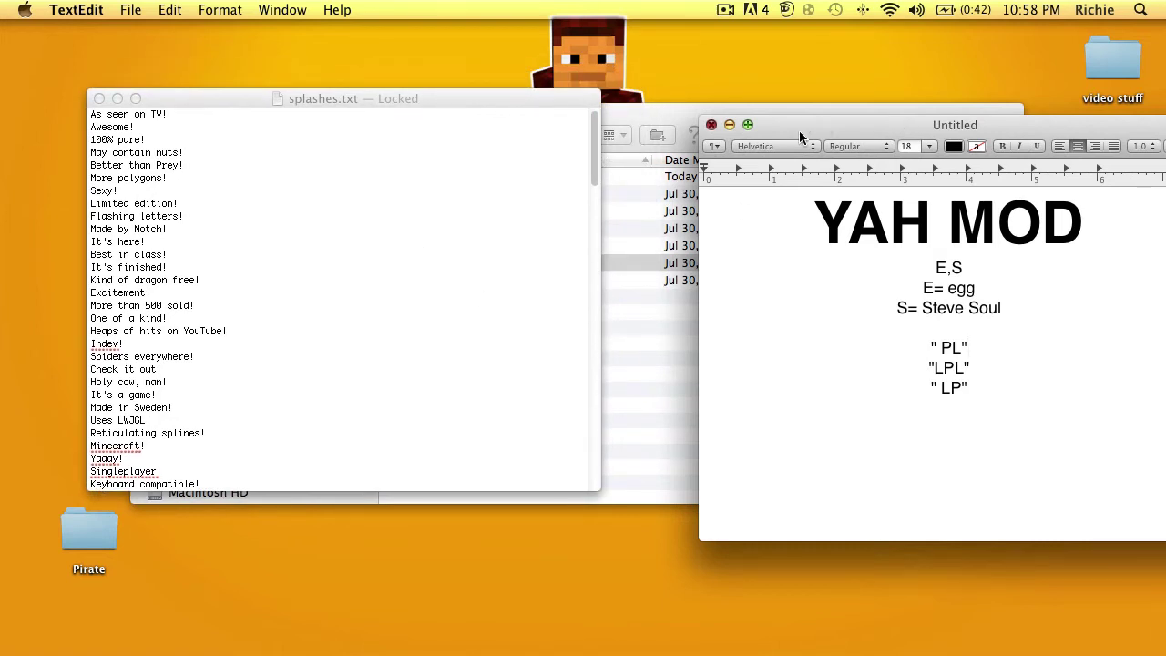
Close the untitled YAH MOD note without saving and try editing after "It's here!"
key(super+w)
click(915, 385)
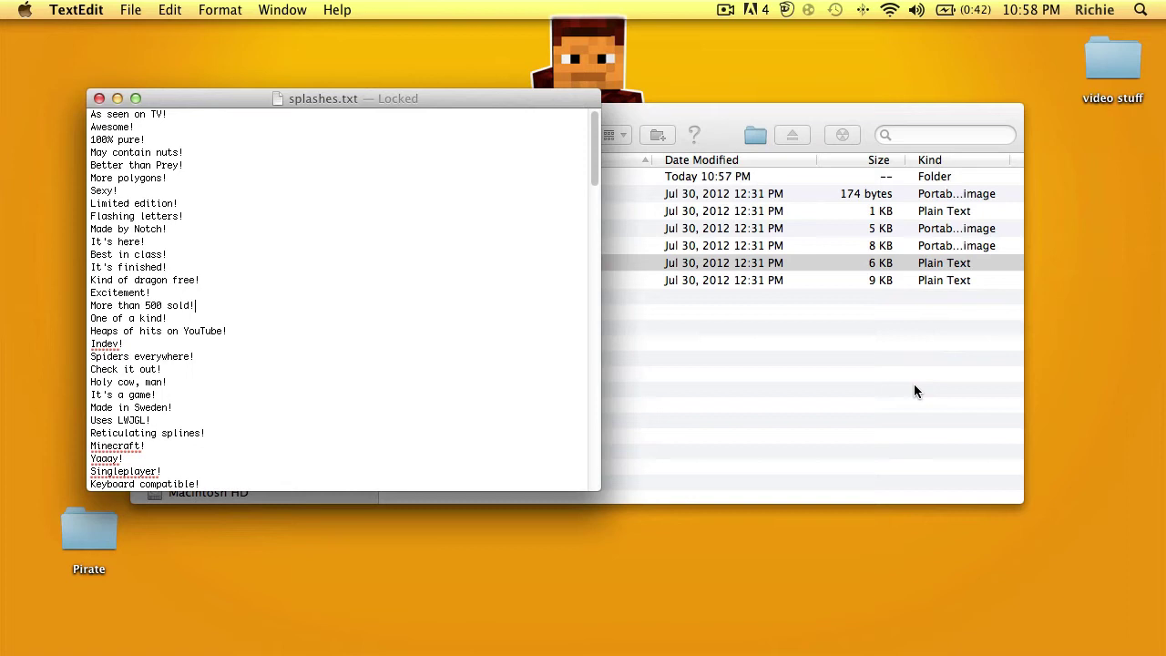
click(370, 238)
key(Return)
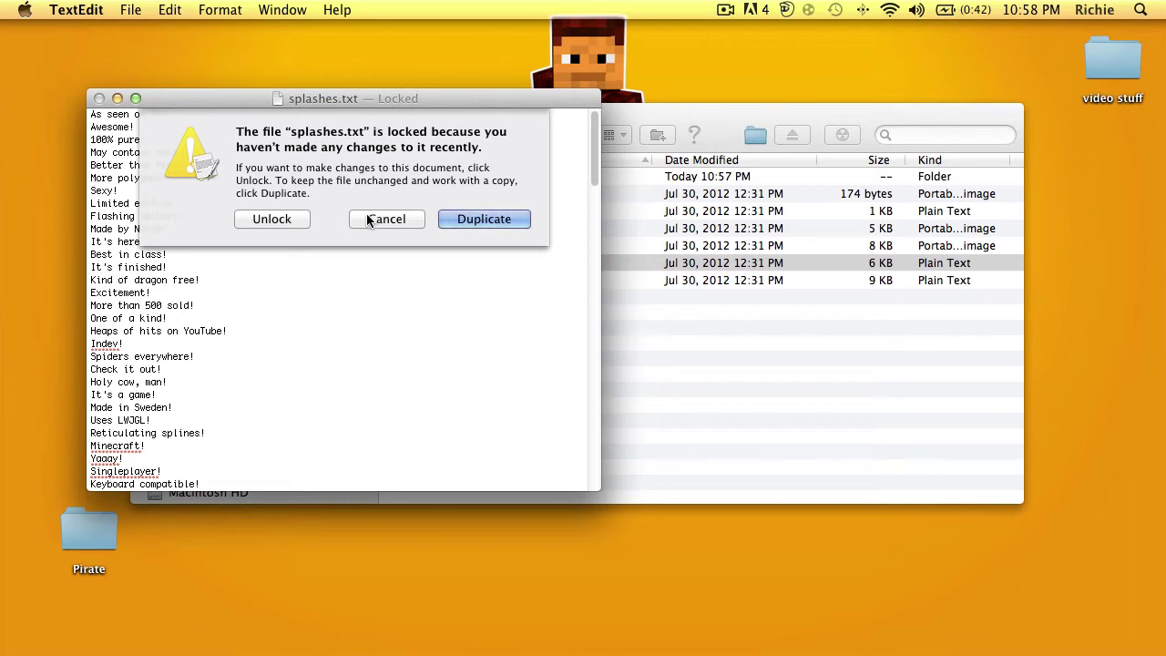
Unlock splashes.txt, replace all splash lines with newly typed text, and save
click(294, 221)
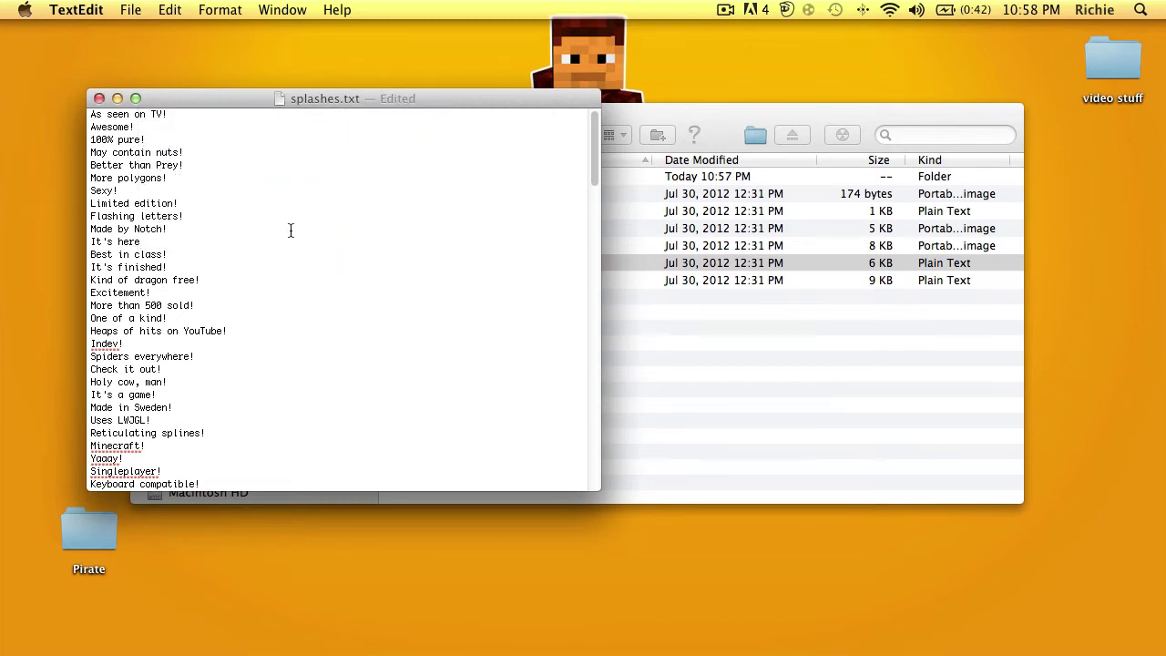
key(cmd+a)
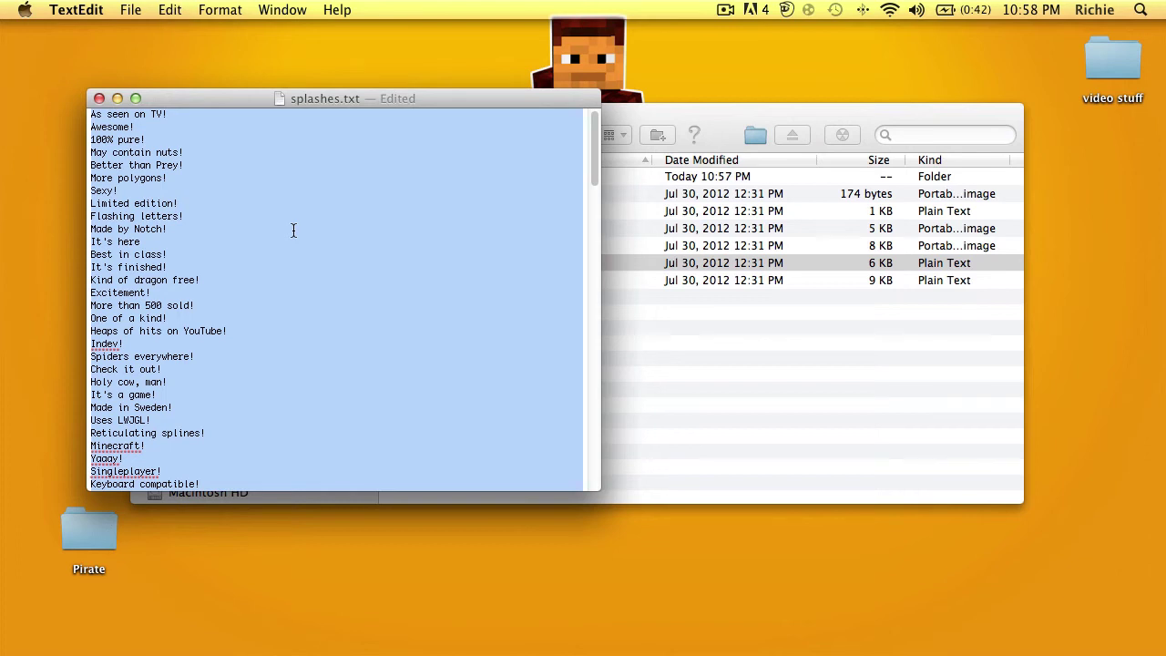
key(BackSpace)
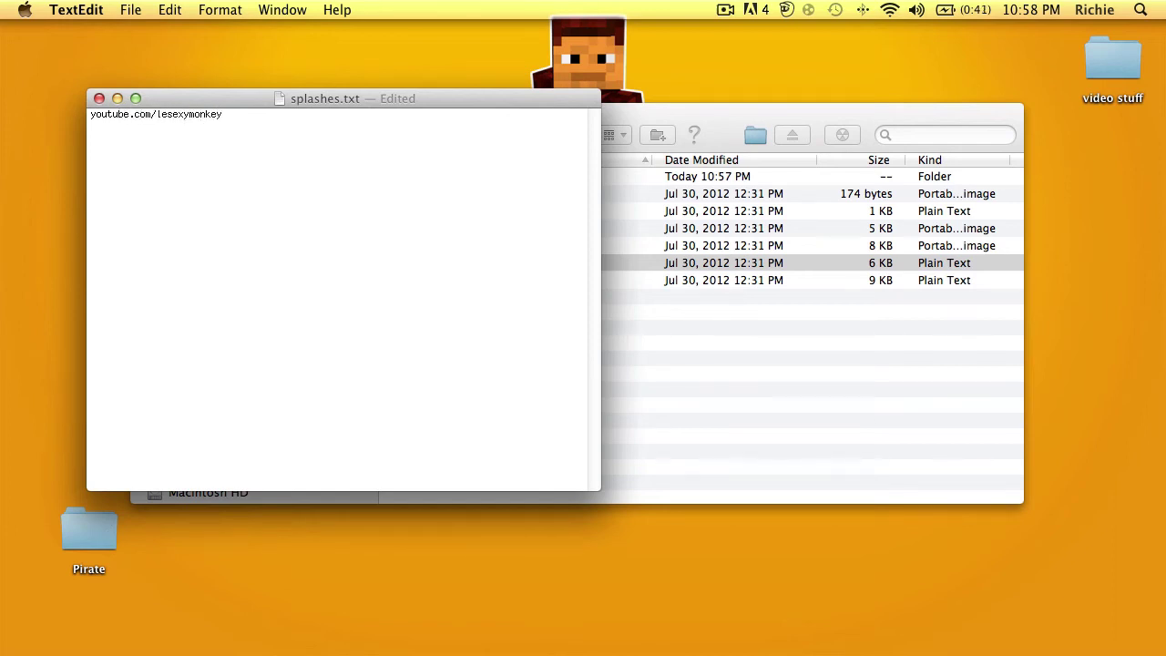
text(jfkldf)
text(jakslfjaklfjad;klfjakl;fd)
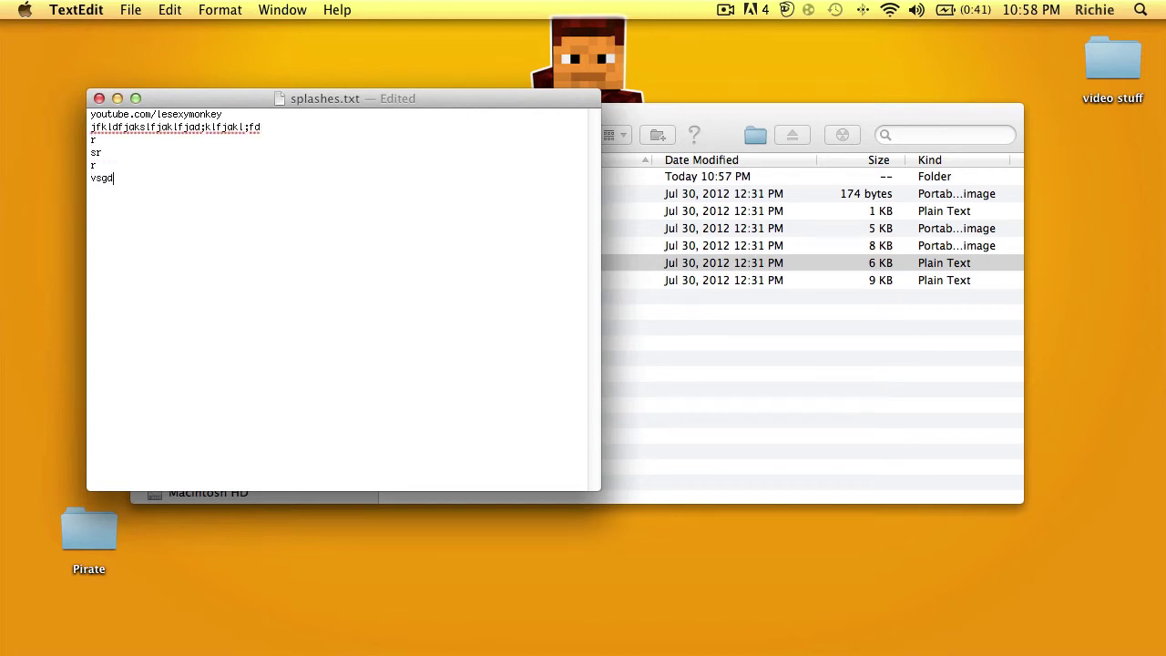
text( r sr r vsgd hf hd h jhg v fc hgf h fgh gh fg hf ywrt hgf)
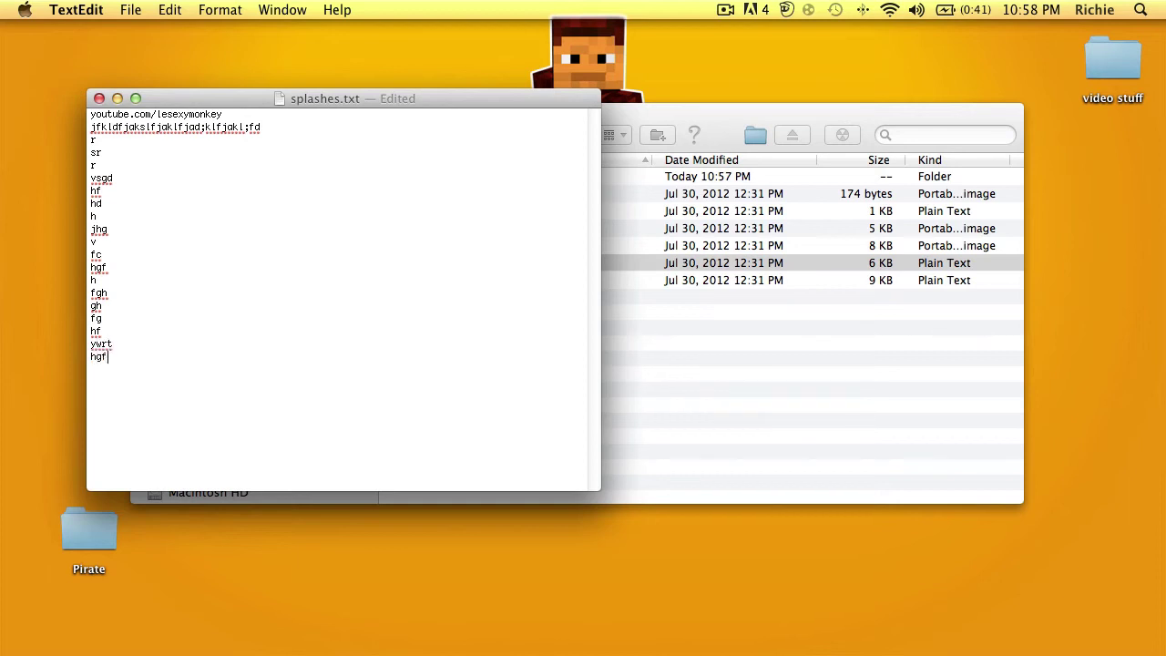
text( hf hjg k)
key(super+s)
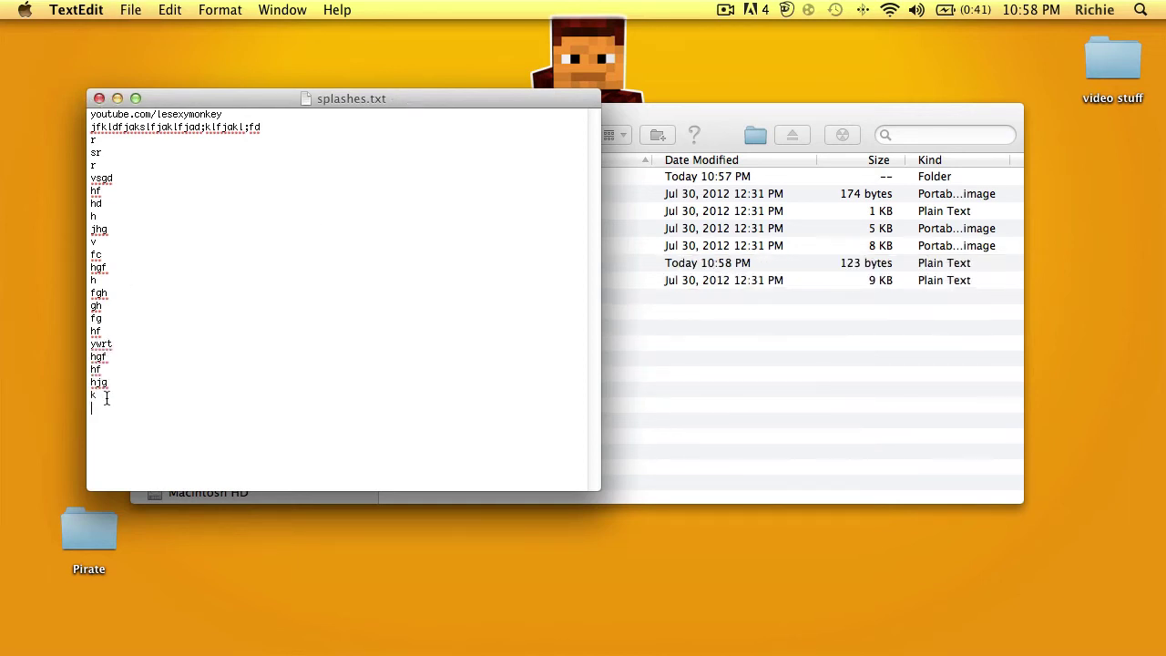
Delete the junk lines below the first line and save splashes.txt again
drag(107, 398, 72, 127)
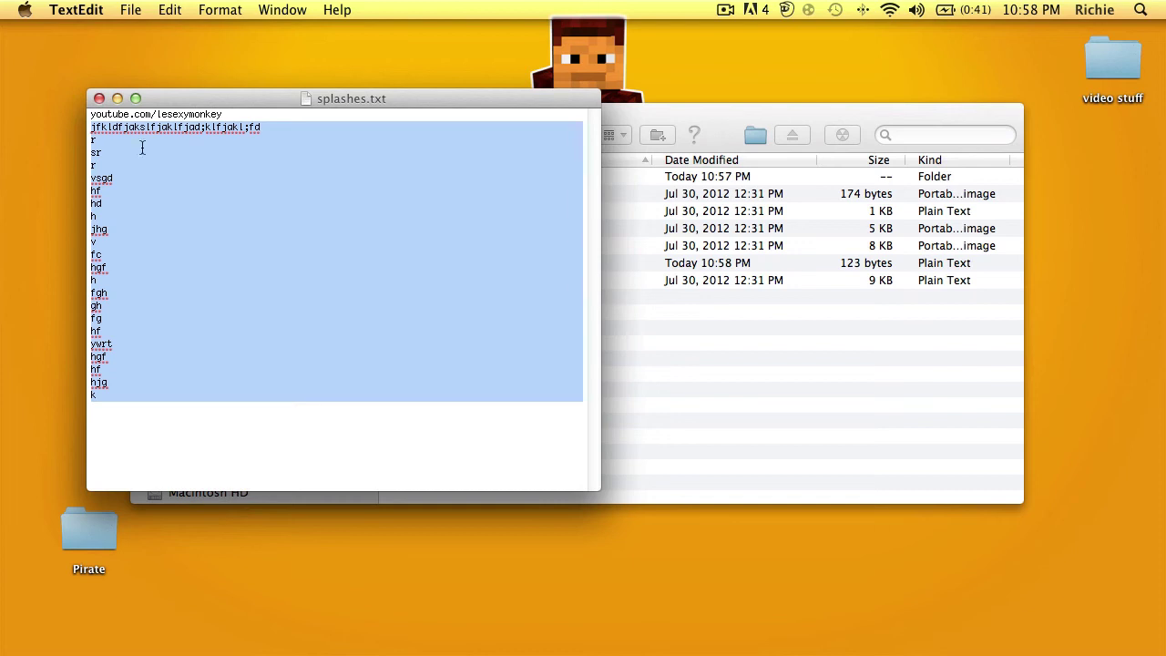
key(BackSpace)
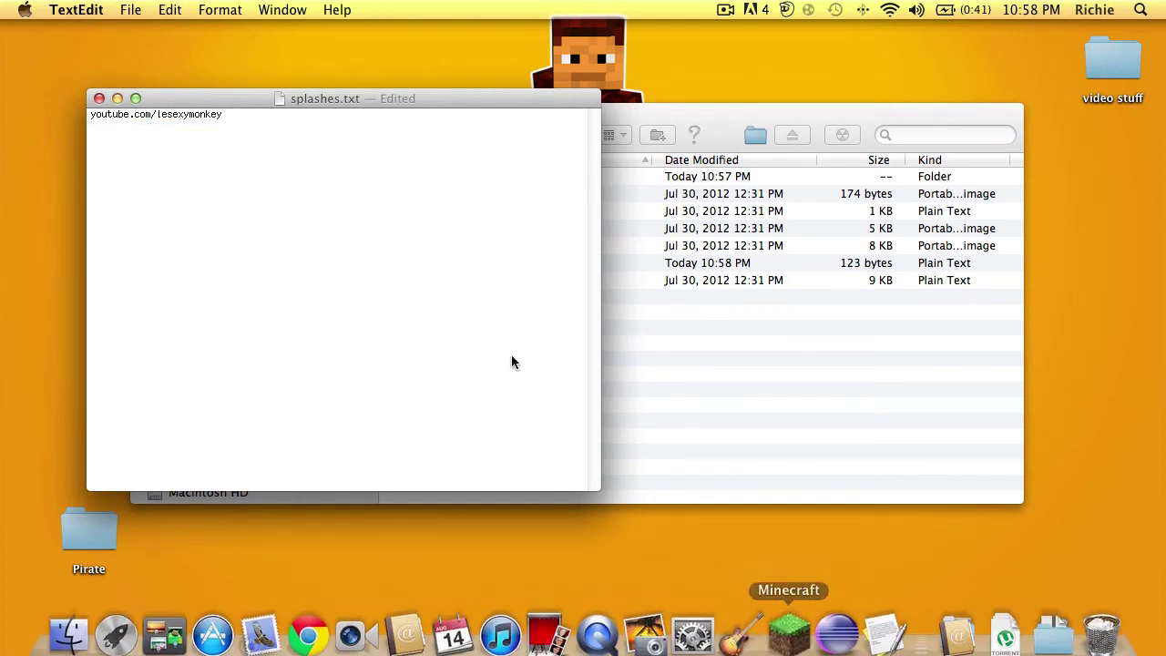
key(super+s)
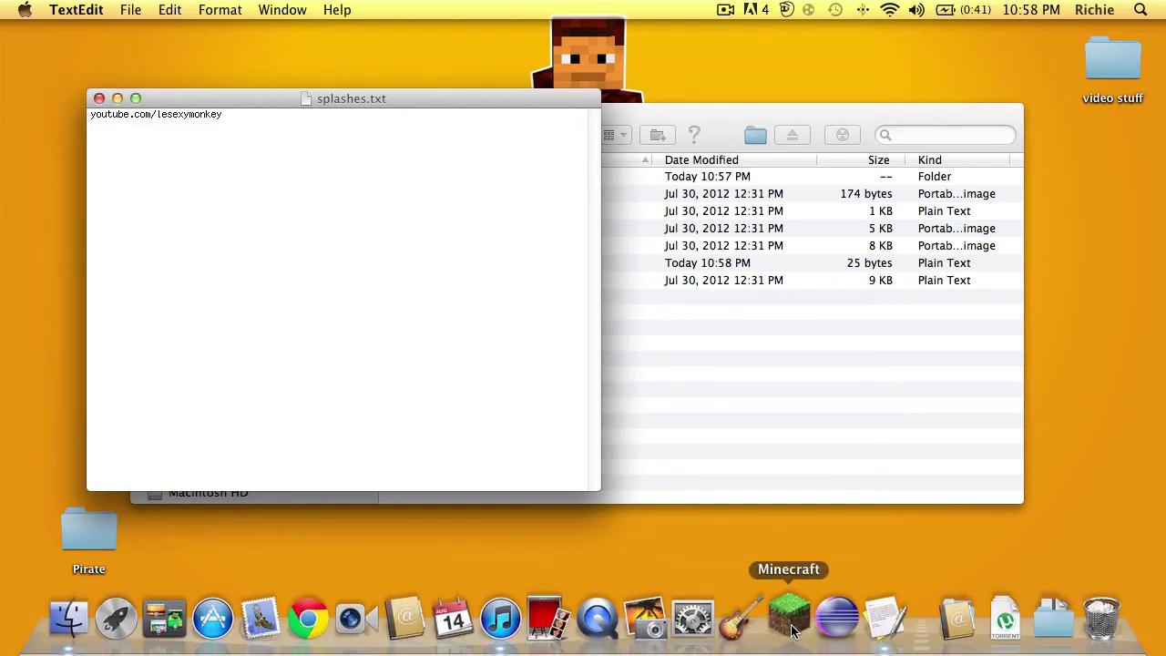
Relaunch Minecraft and log in to see the youtube.com/lesexymonkey splash
click(789, 617)
click(117, 116)
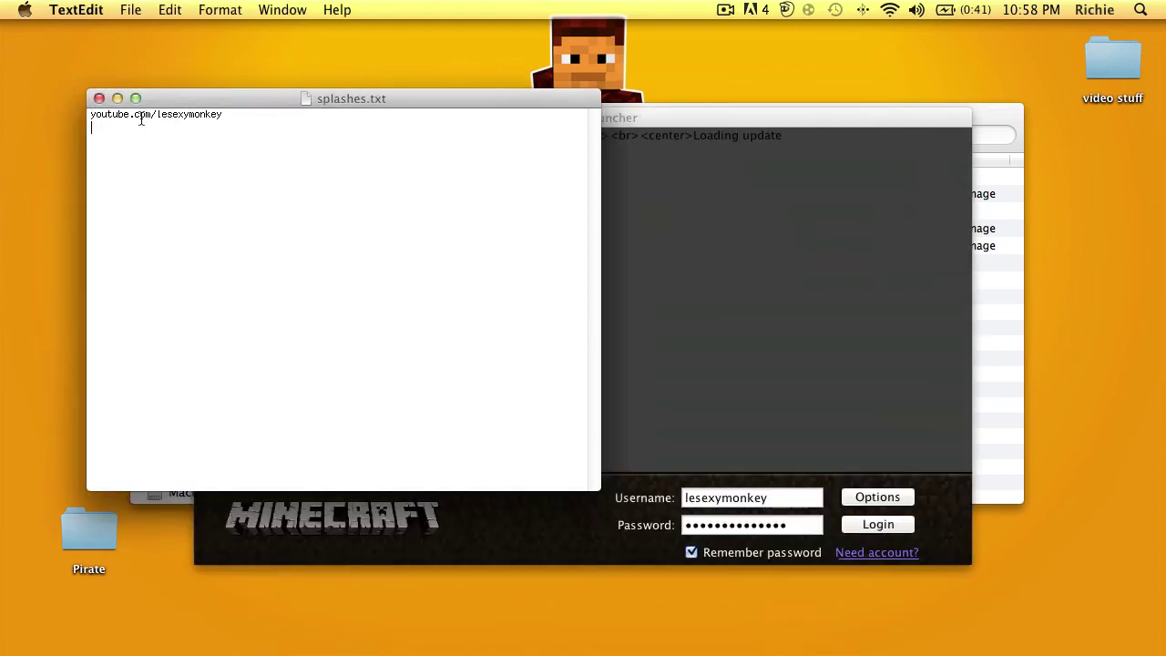
click(879, 521)
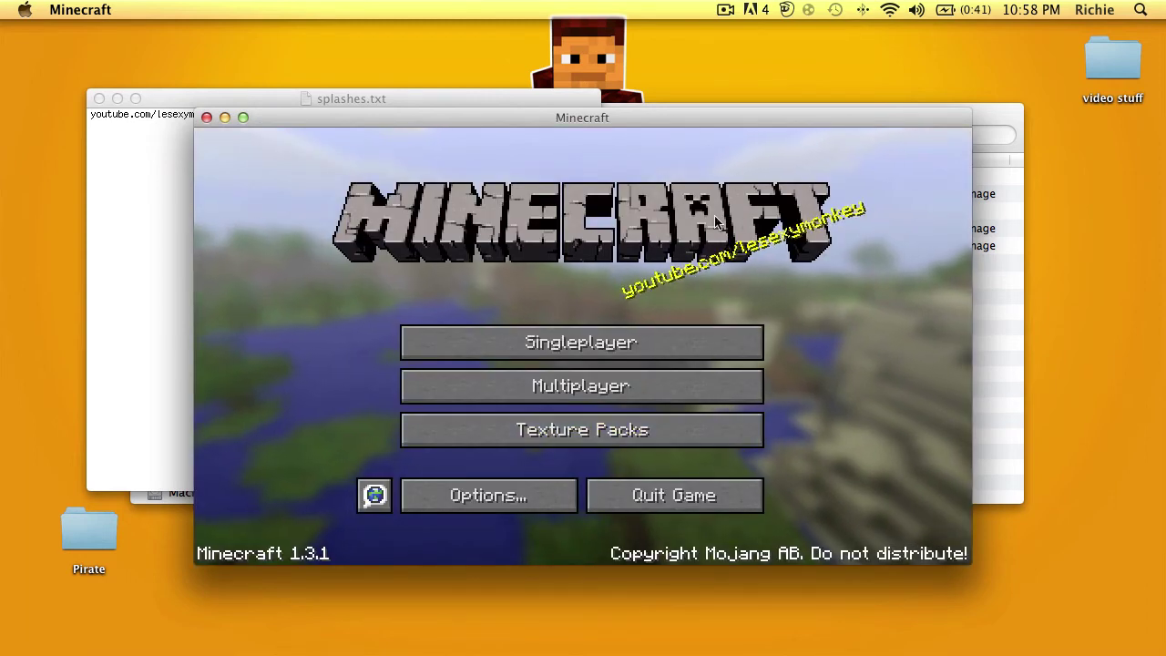
Quit the game and add short lines like sda, fadf and daf to splashes.txt
click(674, 495)
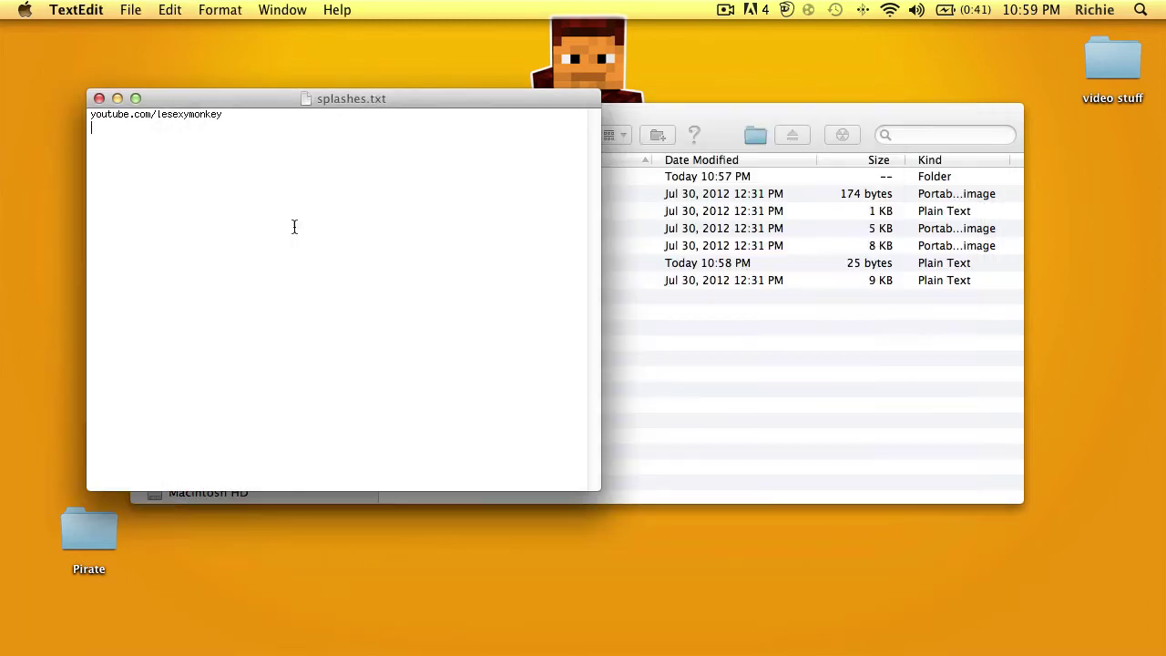
click(342, 128)
text(fsda)
key(Return)
text(fadf)
key(Return)
text(daf)
key(Return)
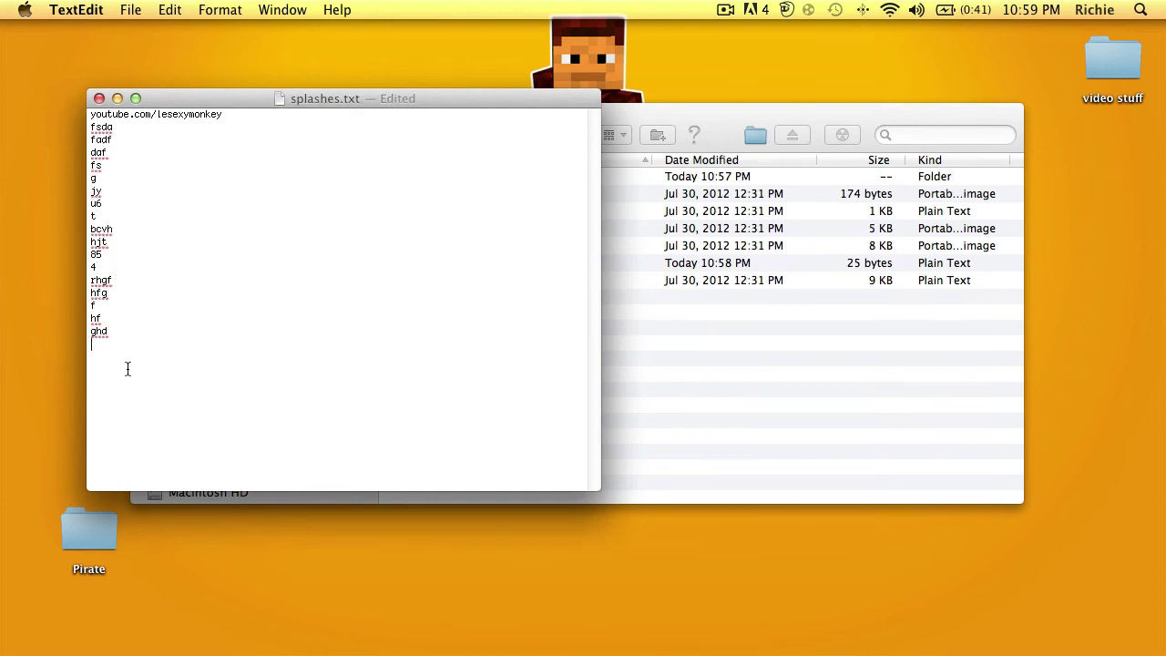
Bring the splashes document back to the front, then relaunch Minecraft from the Dock
click(164, 620)
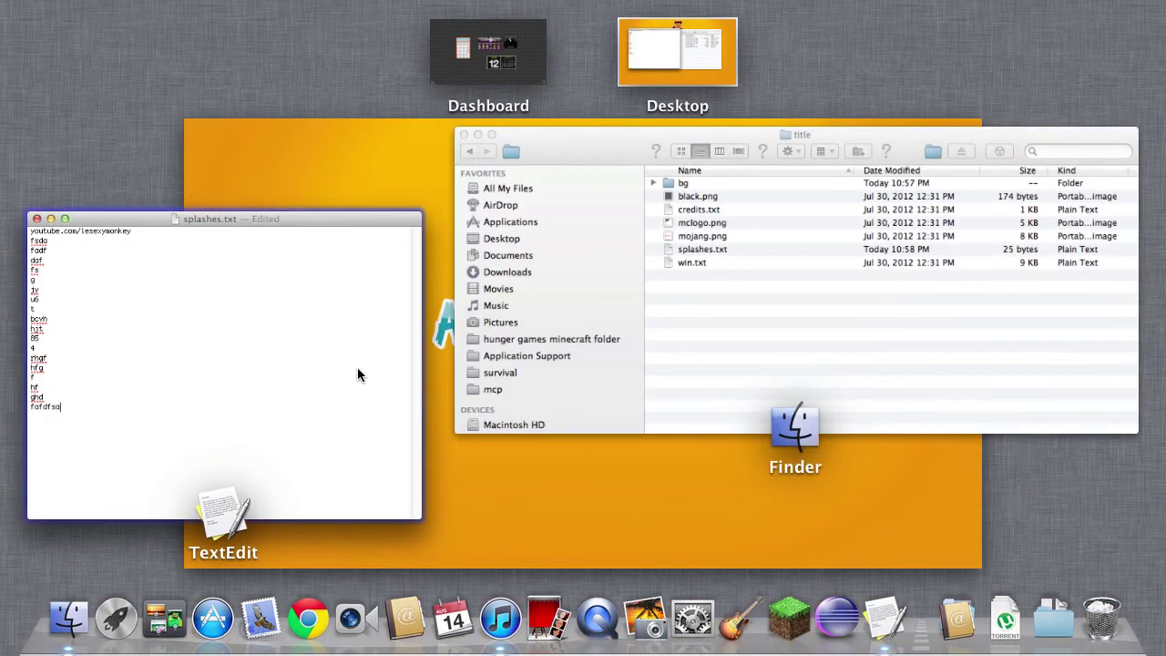
click(609, 298)
mouse_move(739, 638)
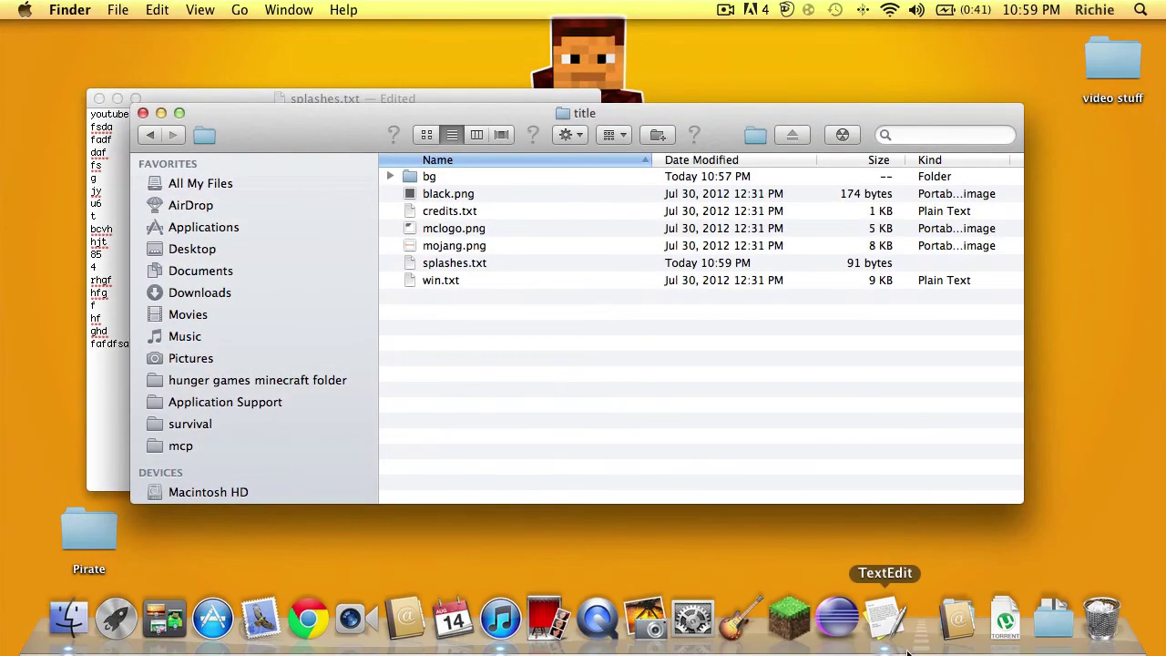
click(273, 95)
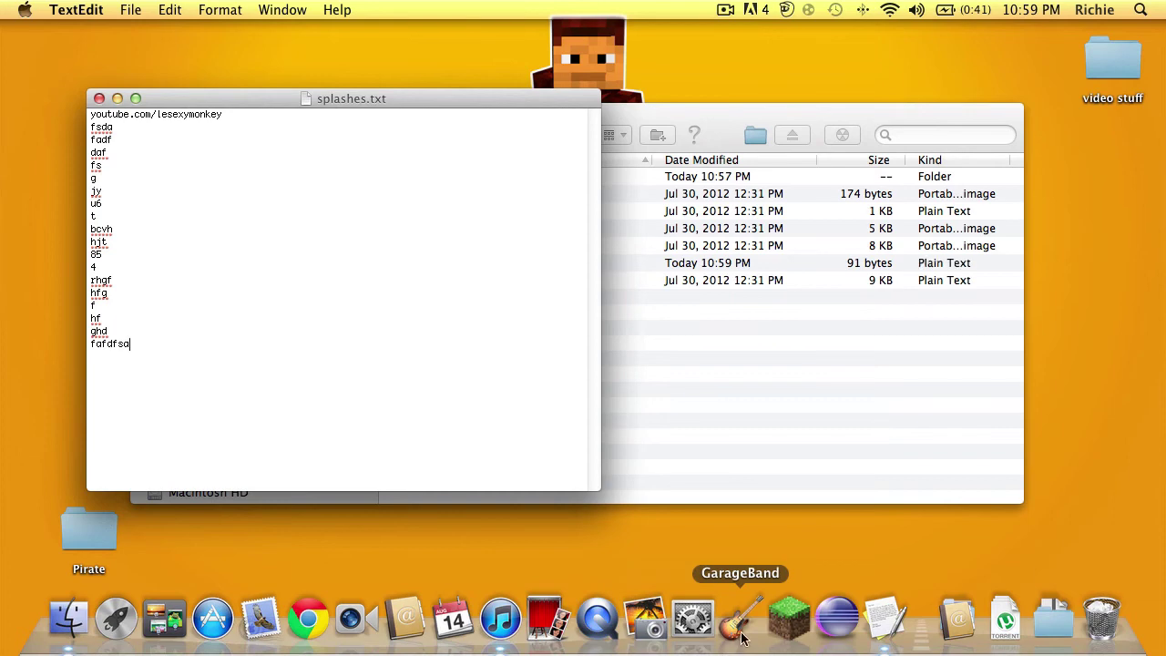
right_click(739, 619)
click(727, 649)
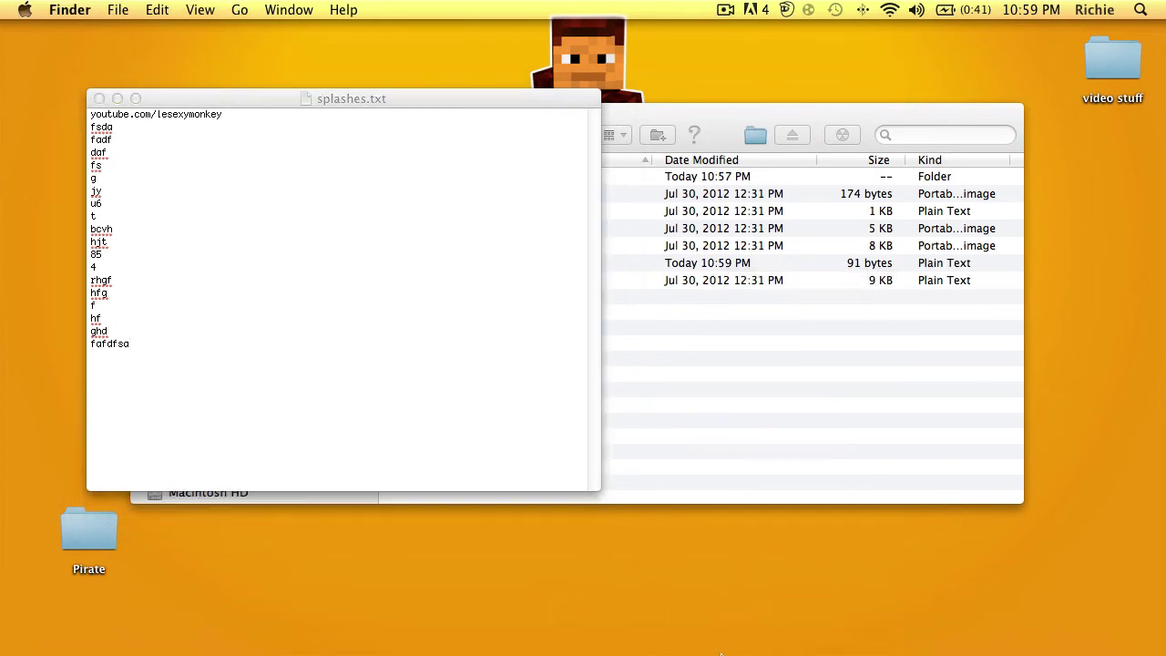
right_click(729, 642)
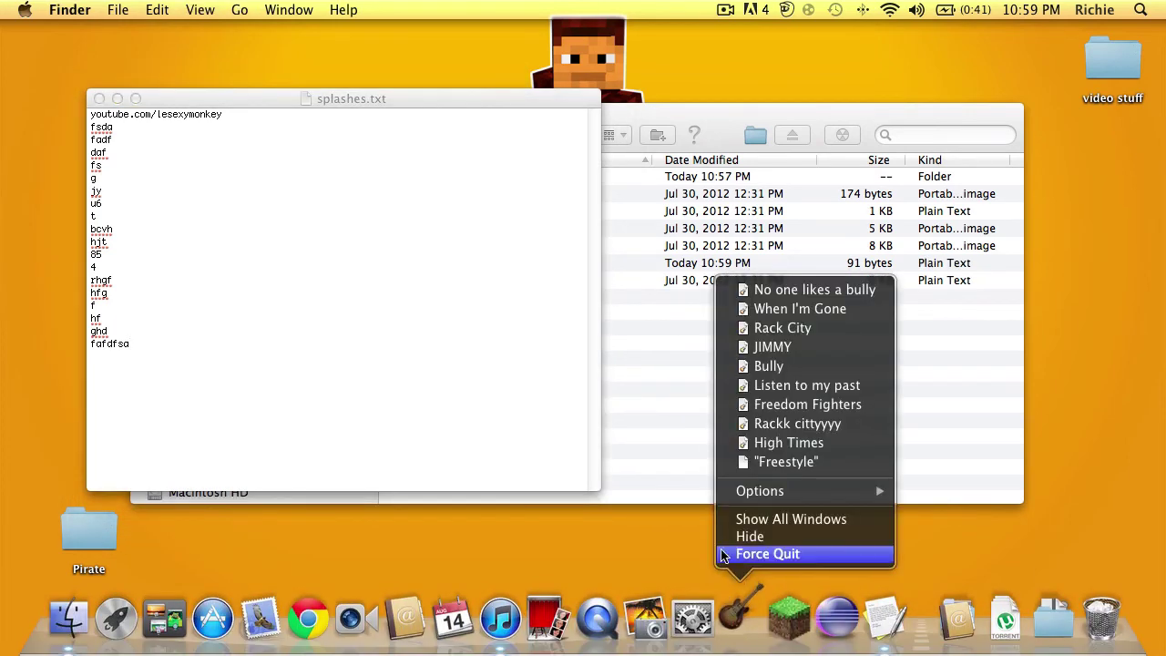
click(772, 624)
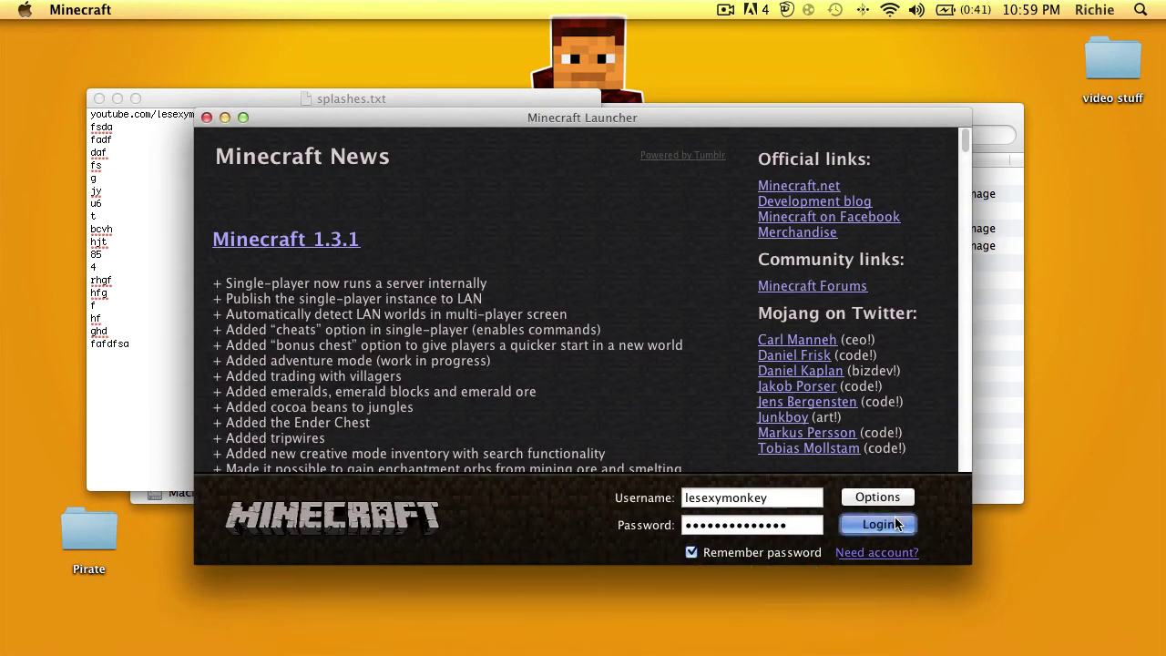
Log in to see the 't' splash, check that line in splashes.txt, then quit the game
click(895, 524)
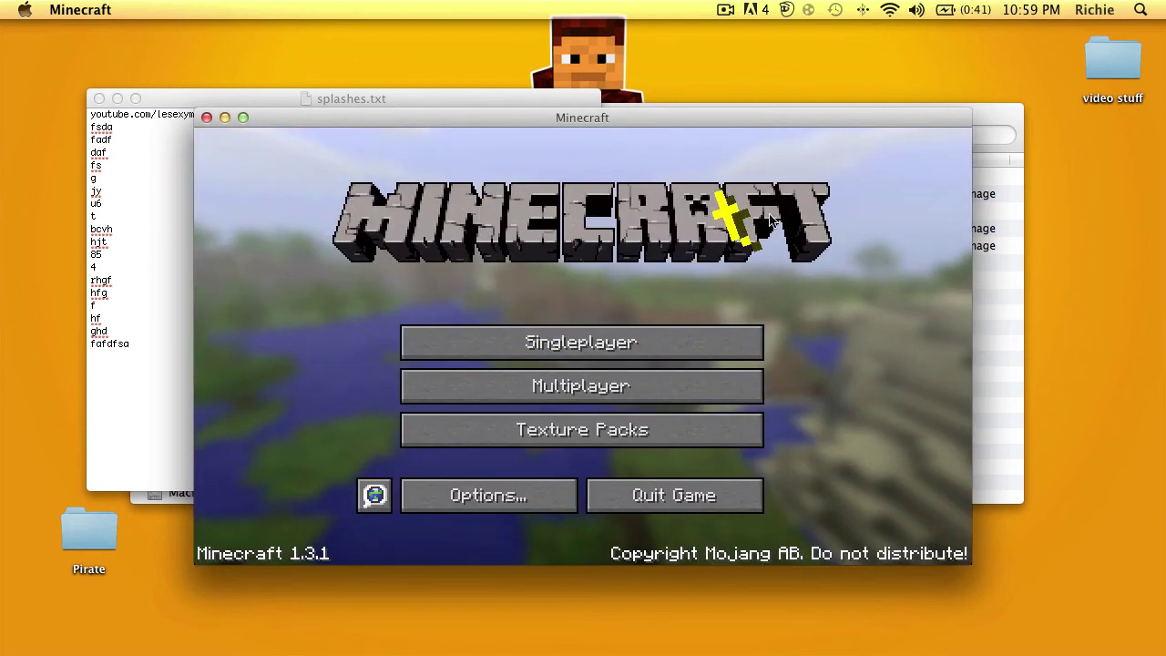
drag(642, 119, 573, 207)
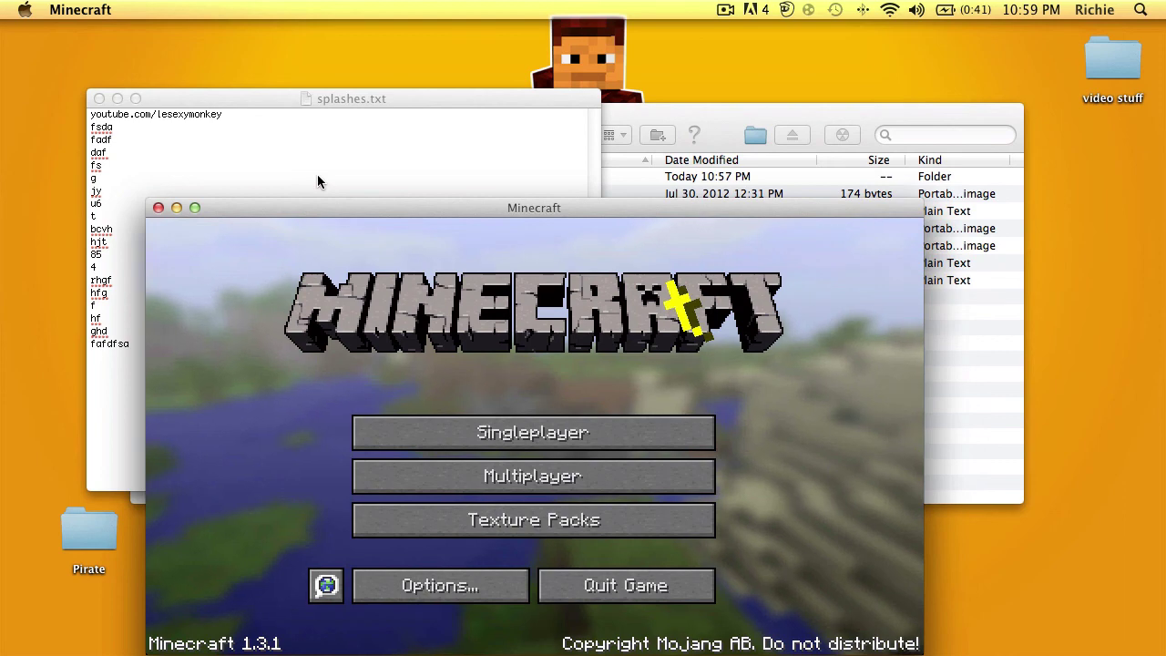
click(317, 174)
triple_click(141, 218)
click(139, 216)
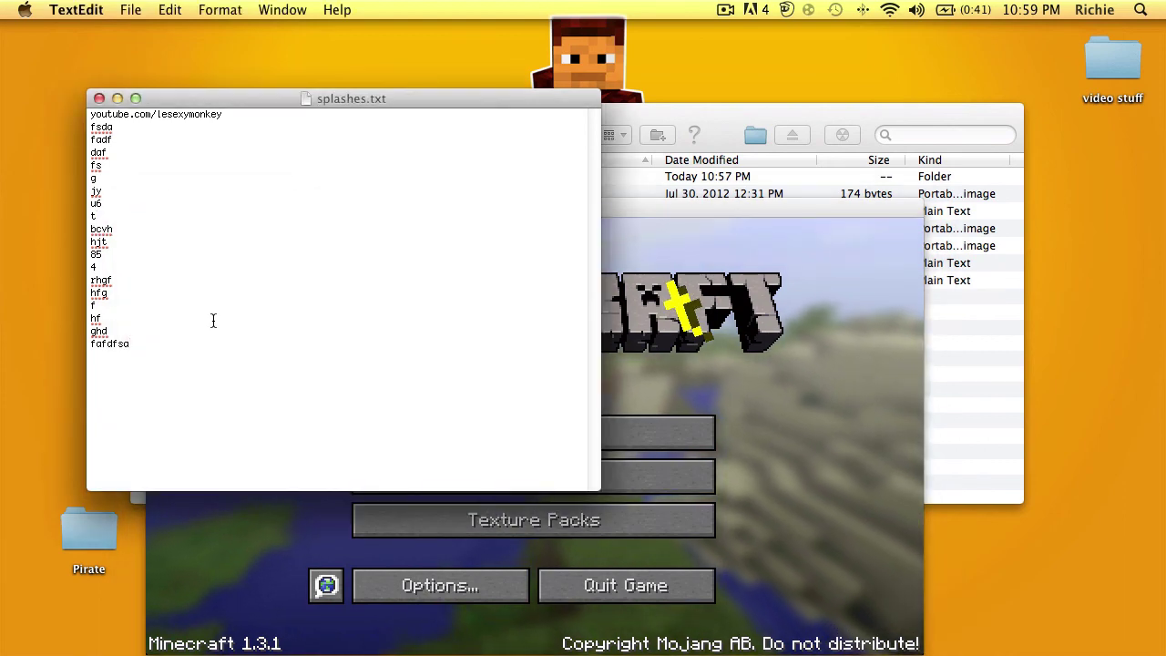
click(692, 401)
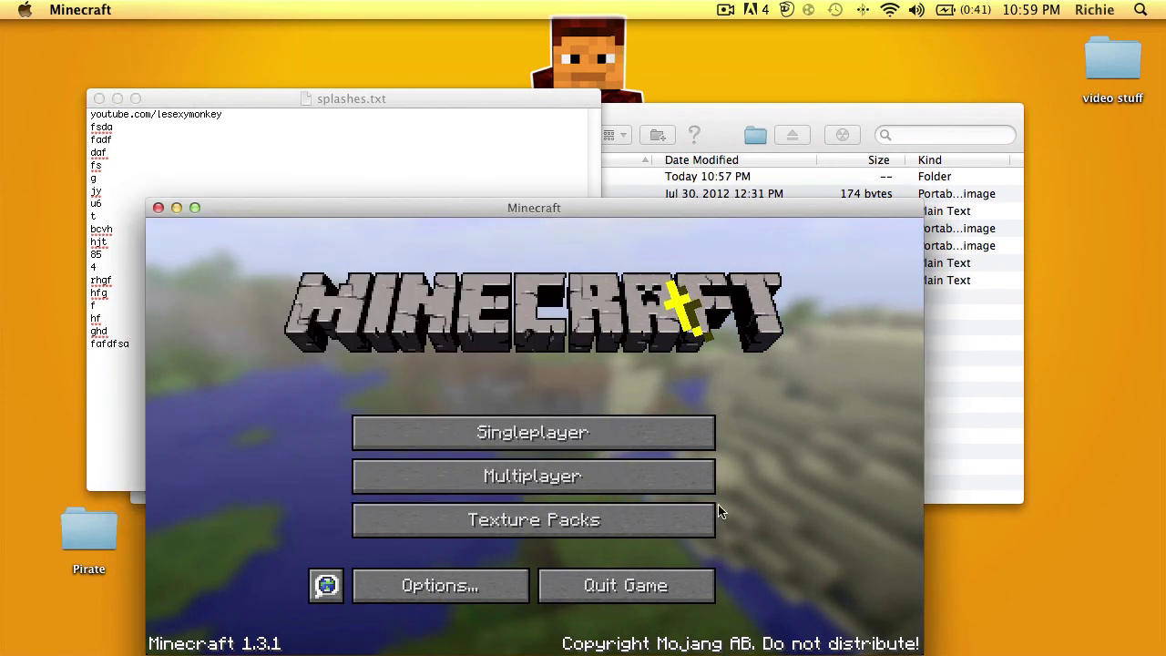
click(637, 586)
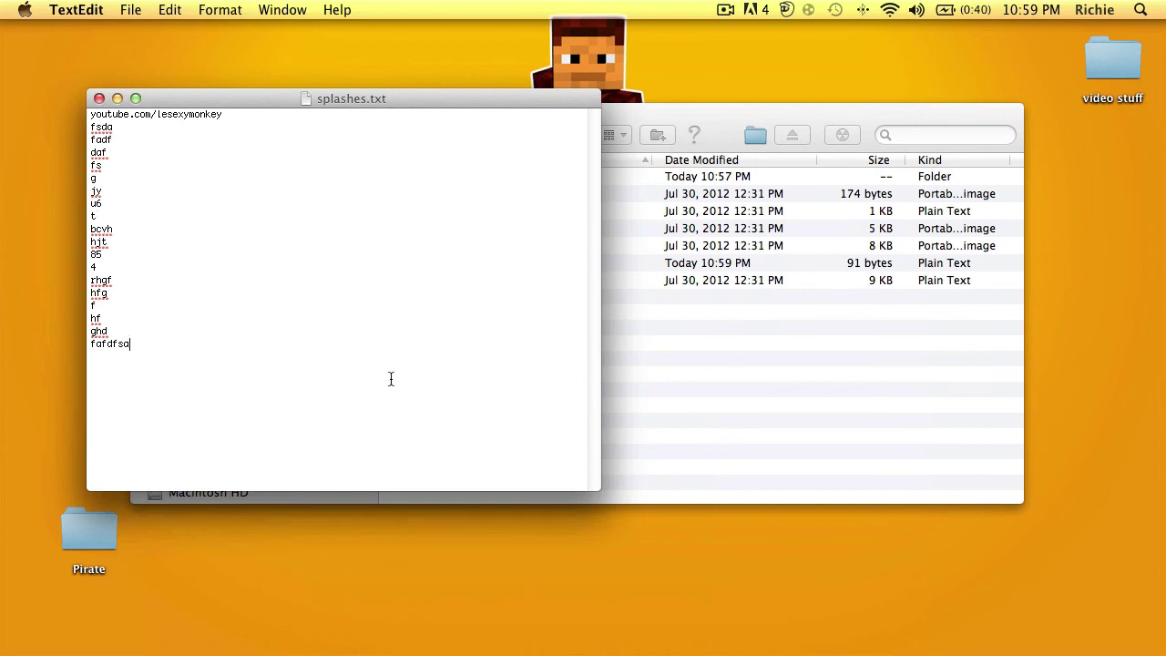
mouse_move(783, 650)
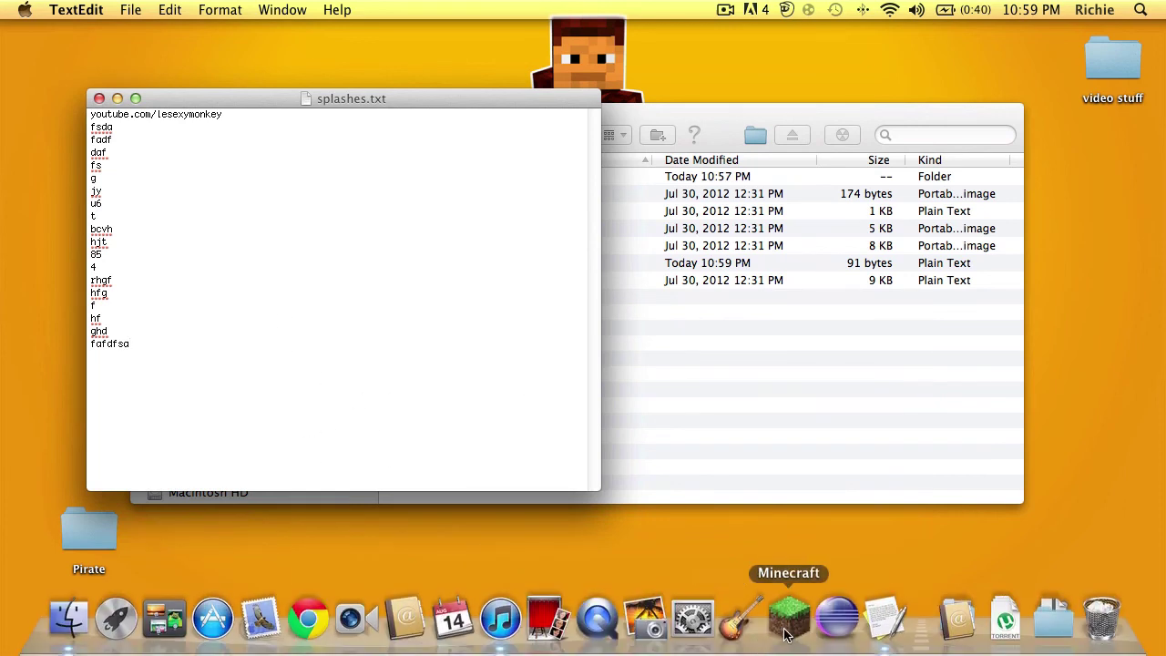
Quick Look credits.txt and win.txt in the title folder, then close the preview
click(723, 367)
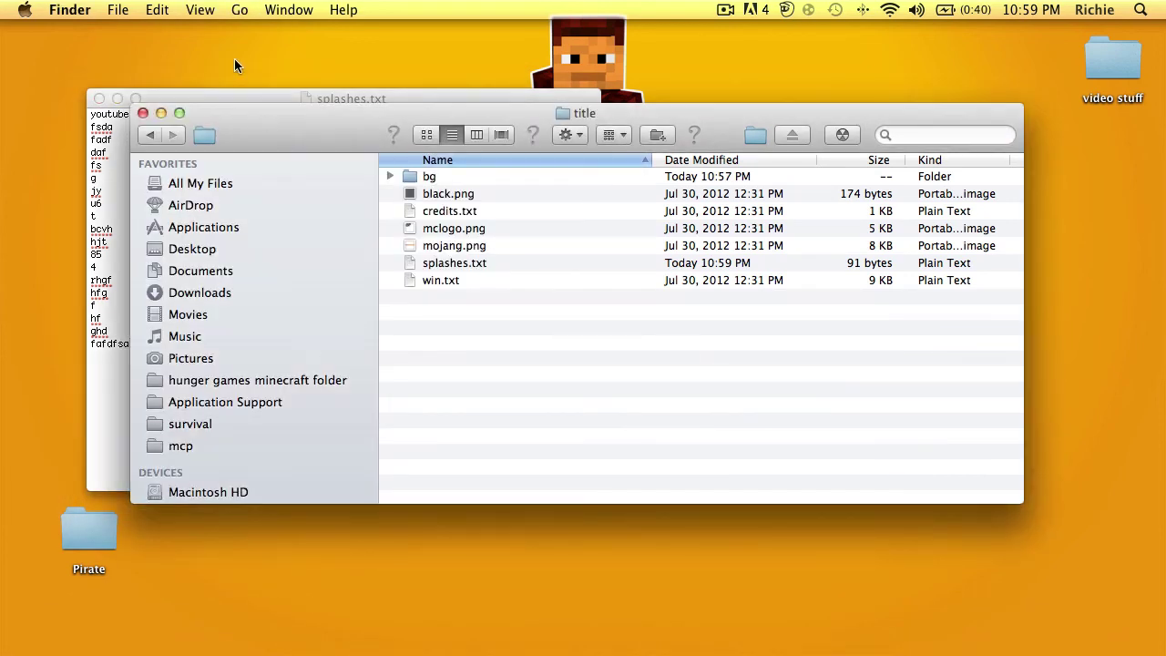
click(452, 212)
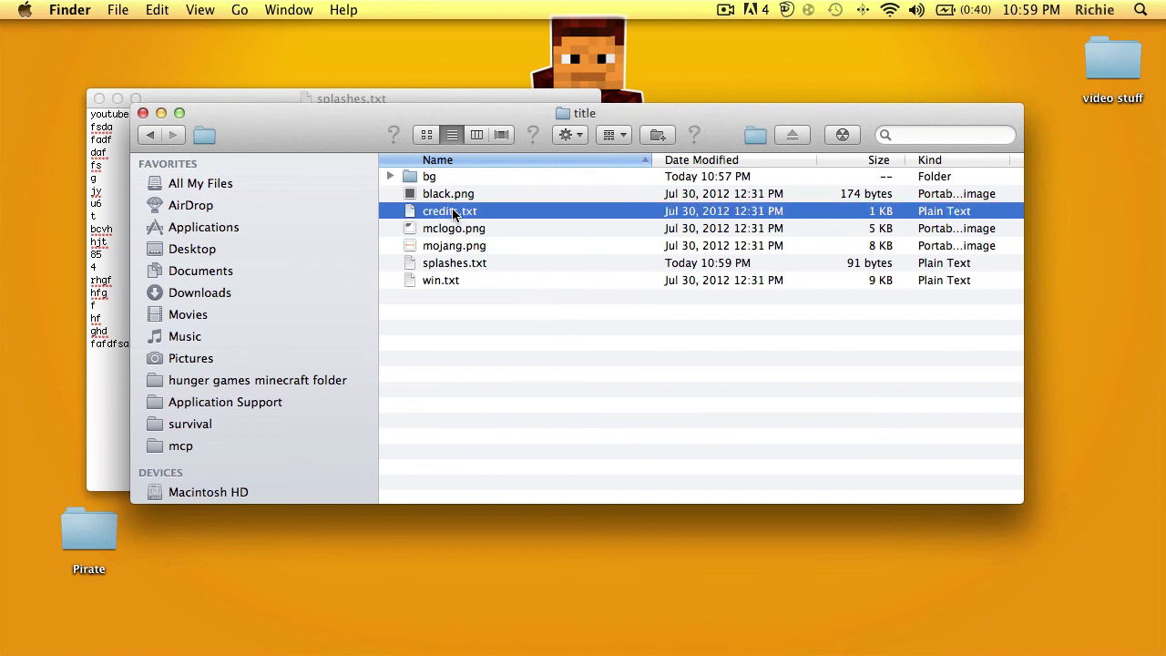
key(space)
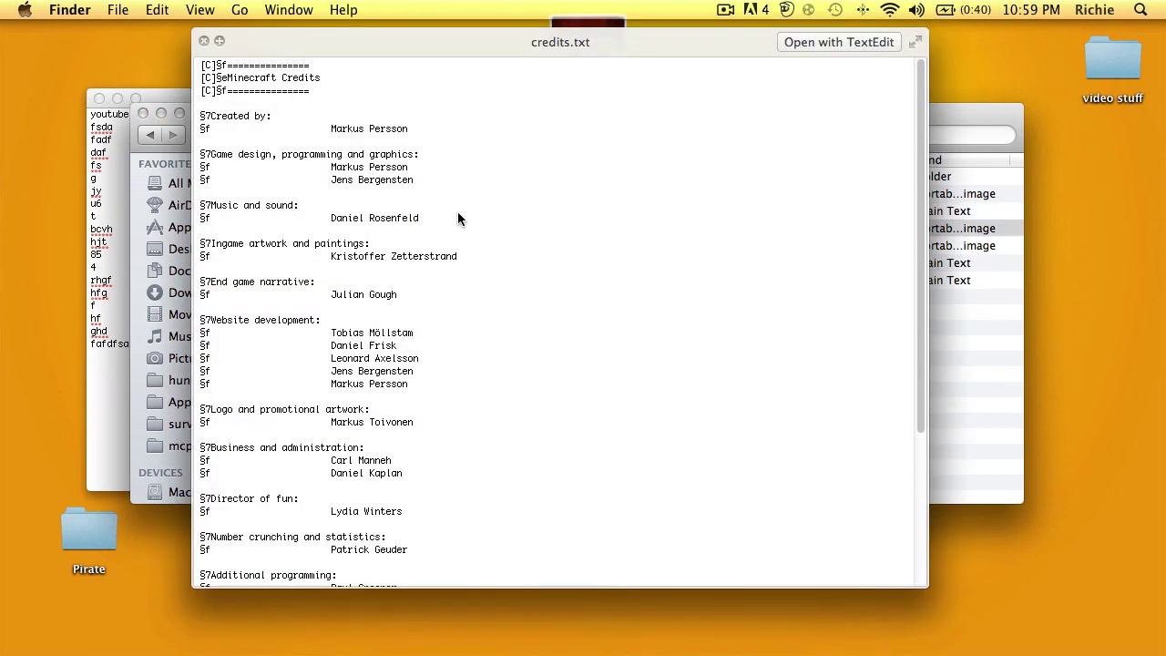
key(Down)
key(Down)
key(Down)
key(Down)
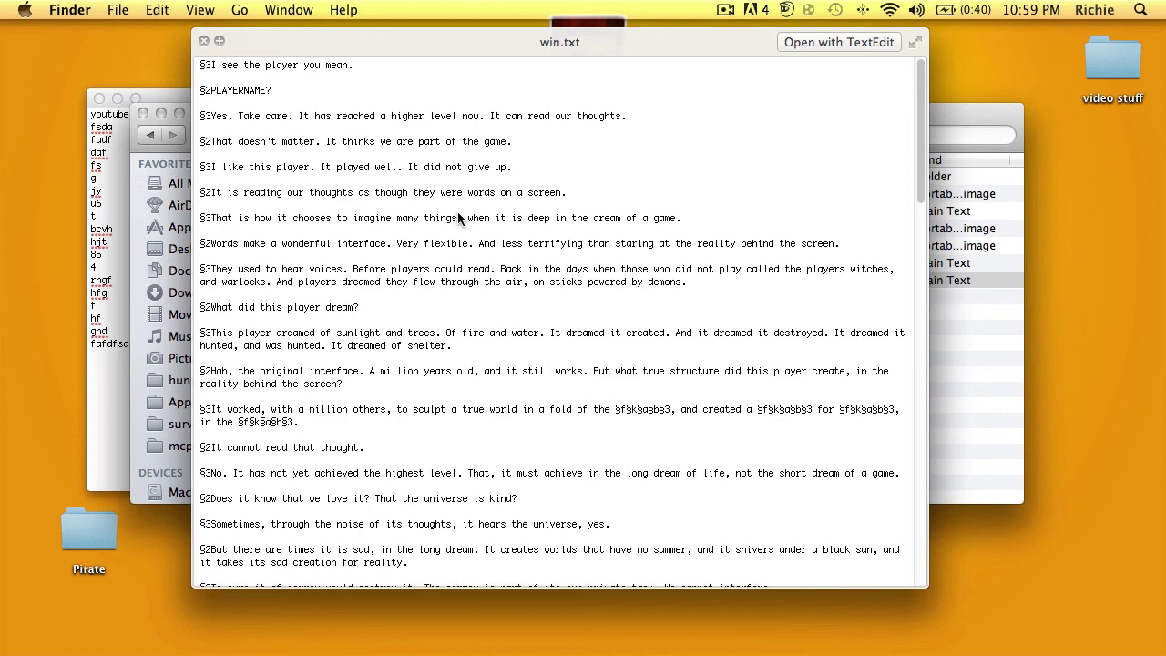
key(space)
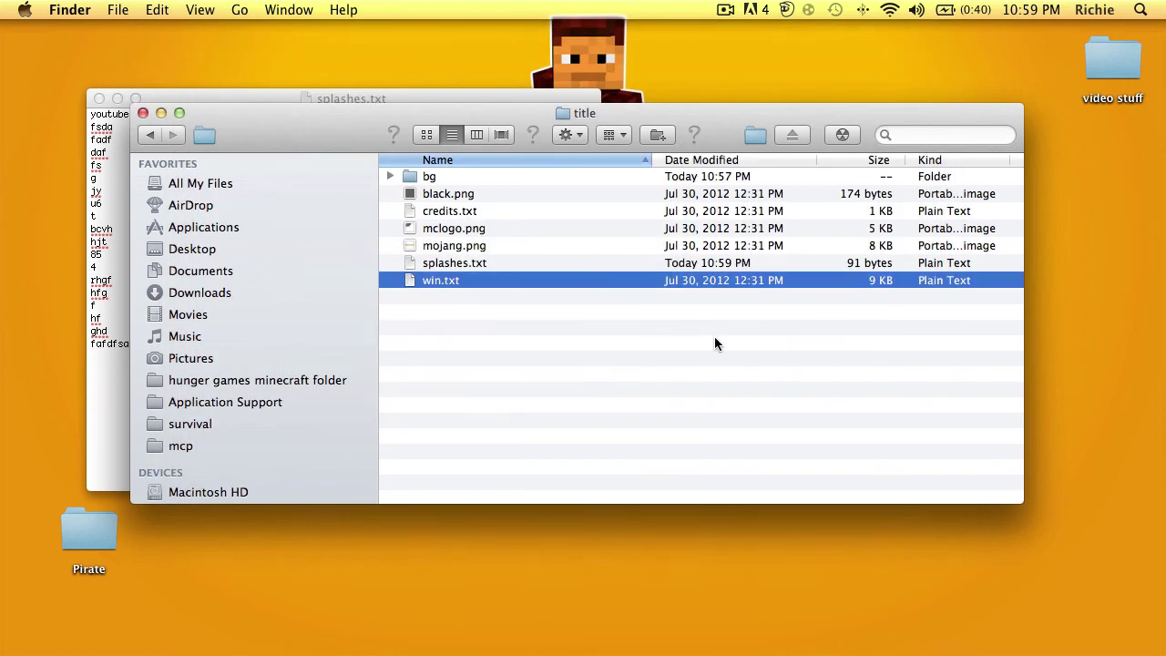